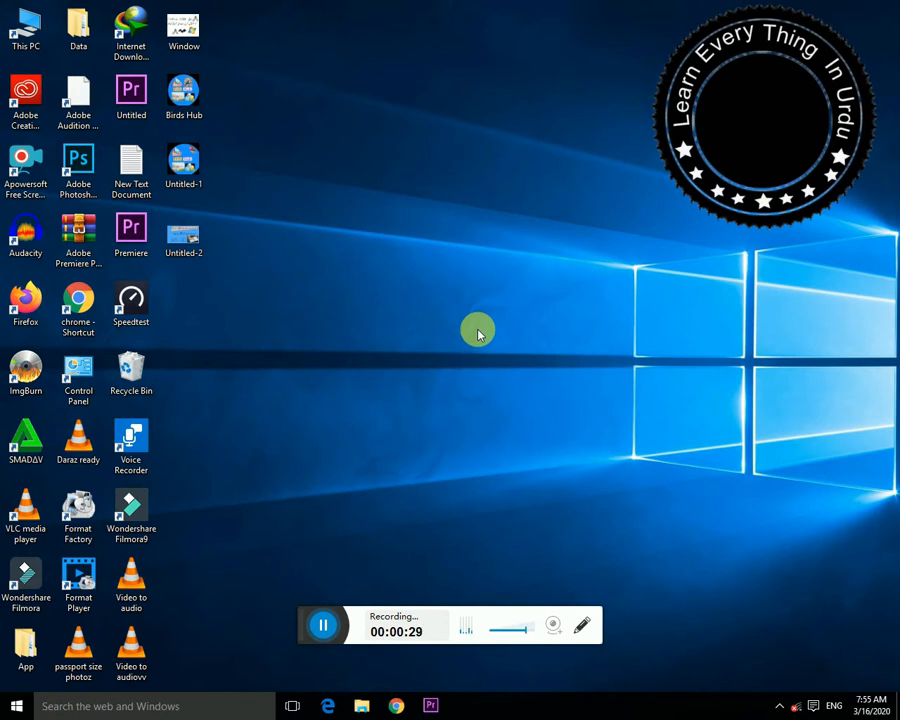
pyautogui.rightClick(477, 331)
pyautogui.click(502, 369)
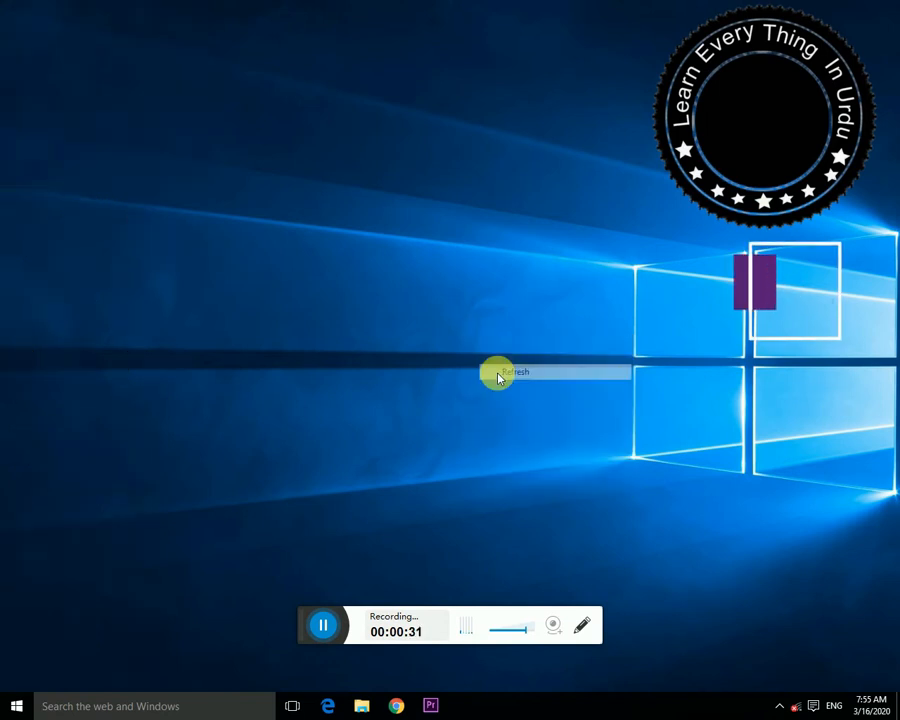
pyautogui.rightClick(498, 374)
pyautogui.click(517, 416)
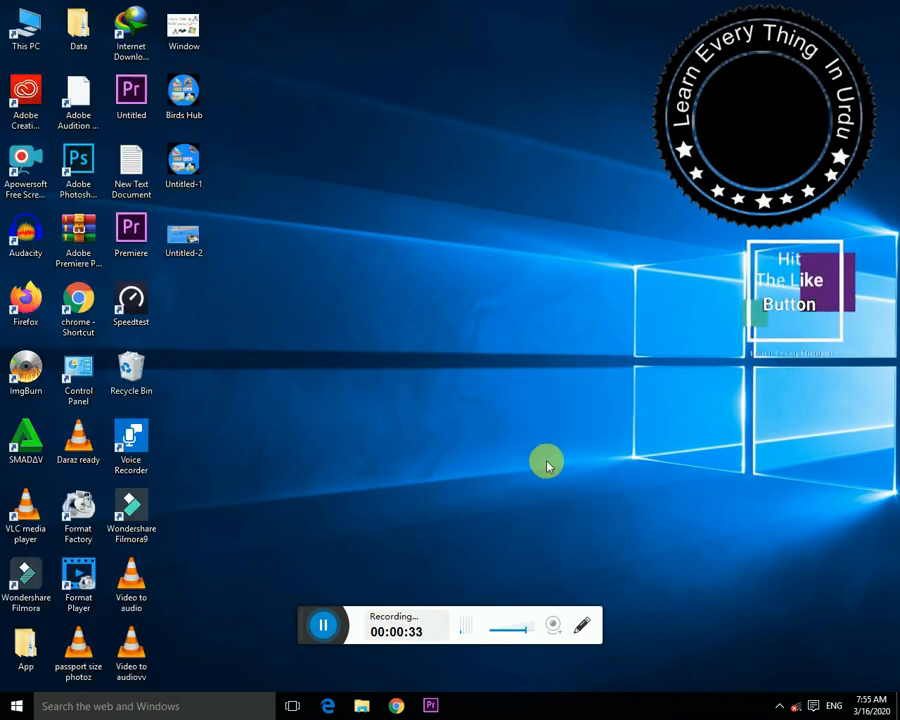
# Step: Launch Adobe Photoshop from the desktop
pyautogui.click(95, 204)
pyautogui.rightClick(517, 254)
pyautogui.click(532, 296)
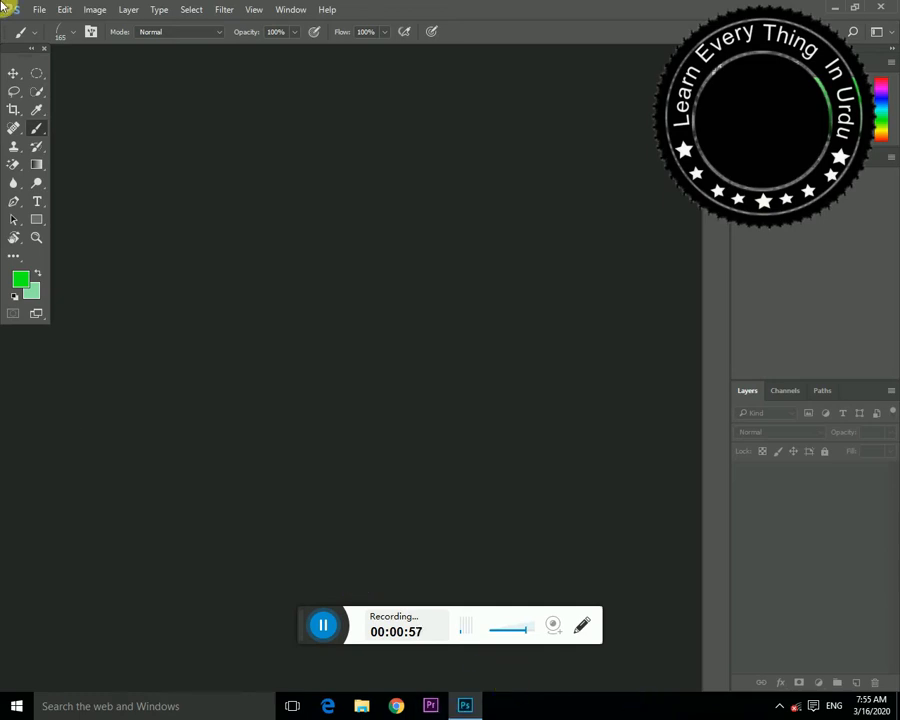
# Step: Open the photo 20190205_144051 from the Frndz folder
pyautogui.click(36, 10)
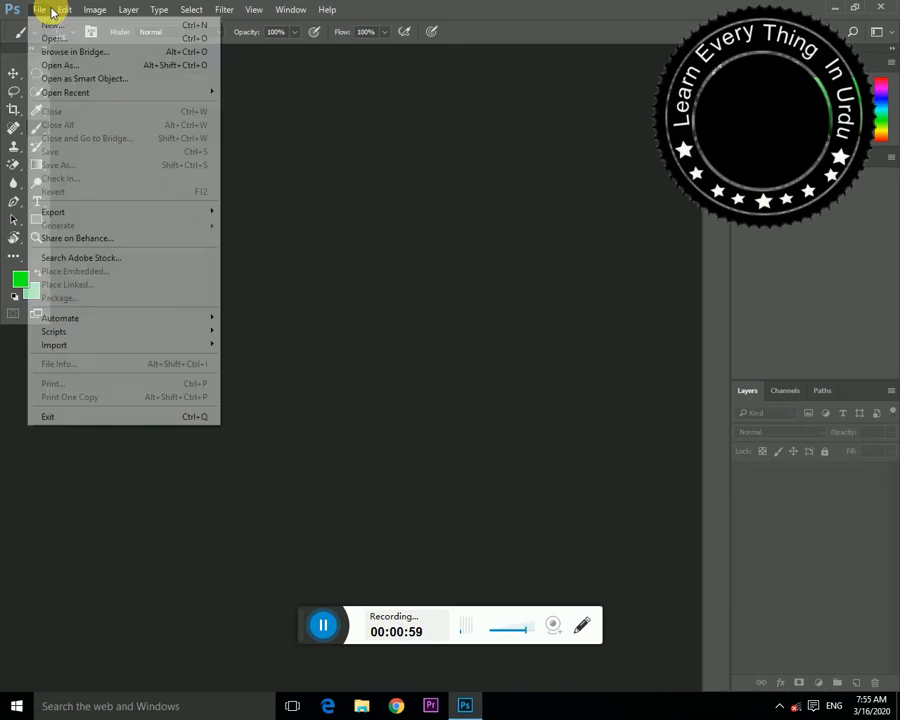
pyautogui.click(53, 39)
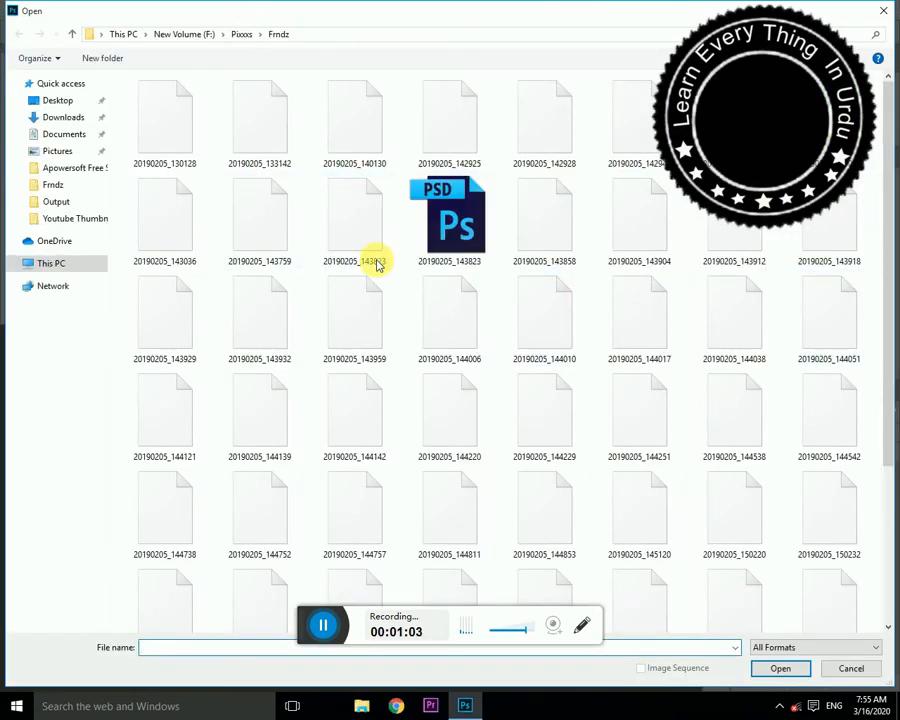
pyautogui.scroll(-3, 640, 280)
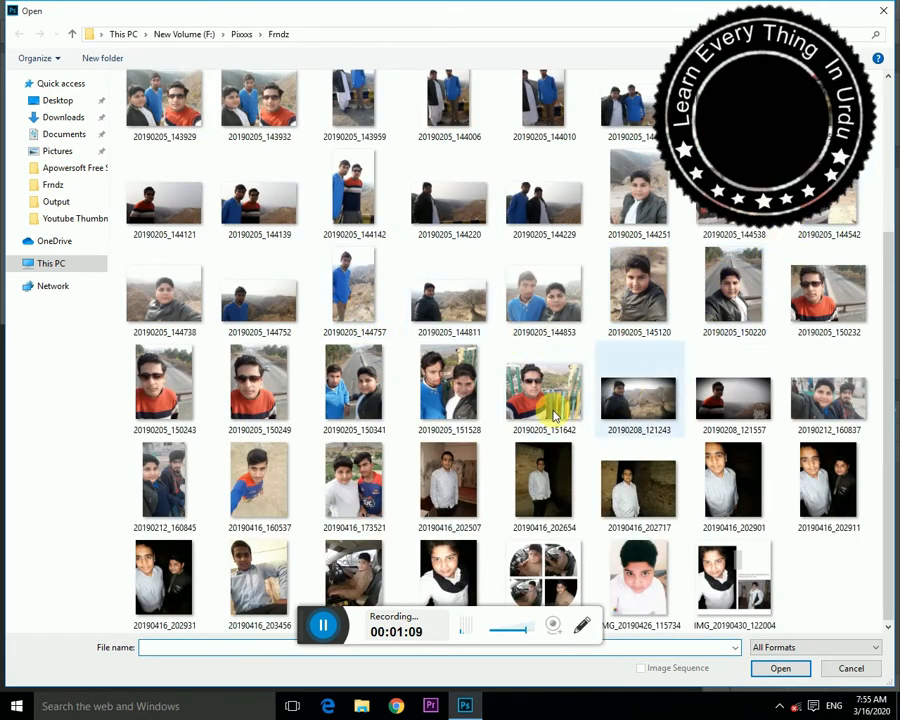
pyautogui.scroll(3, 336, 395)
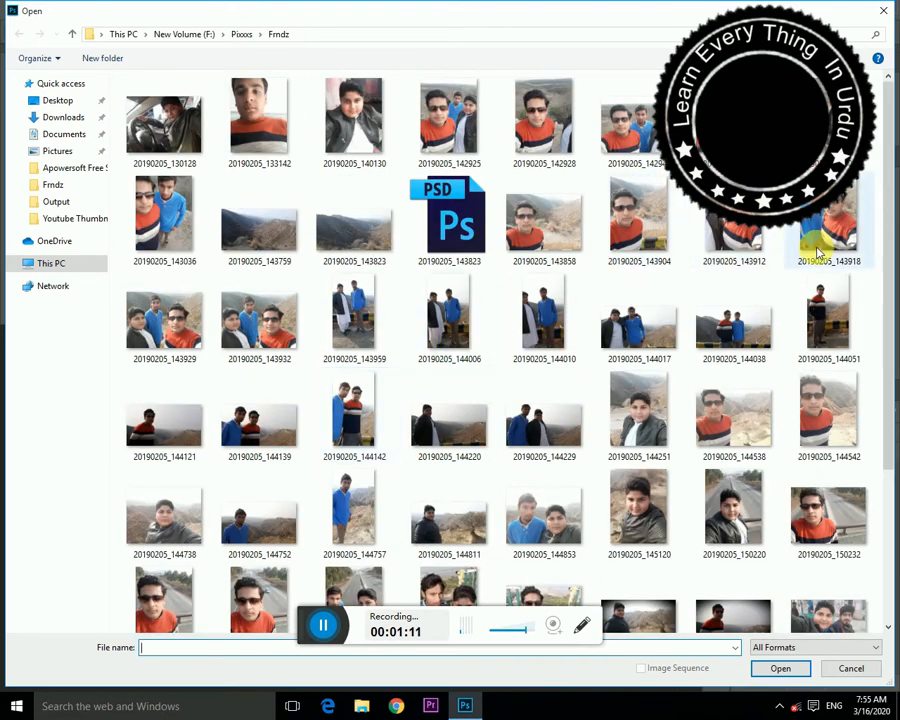
pyautogui.click(833, 318)
pyautogui.click(780, 668)
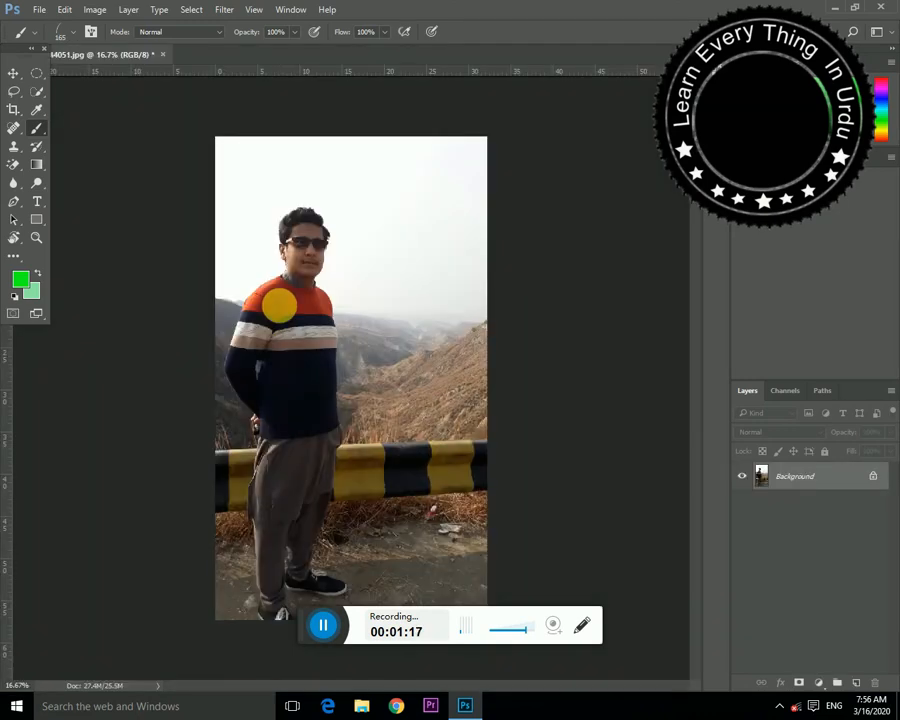
# Step: Inspect the opened photo up close, ending on the man's legs and the ground around his feet
pyautogui.scroll(3, 580, 283)
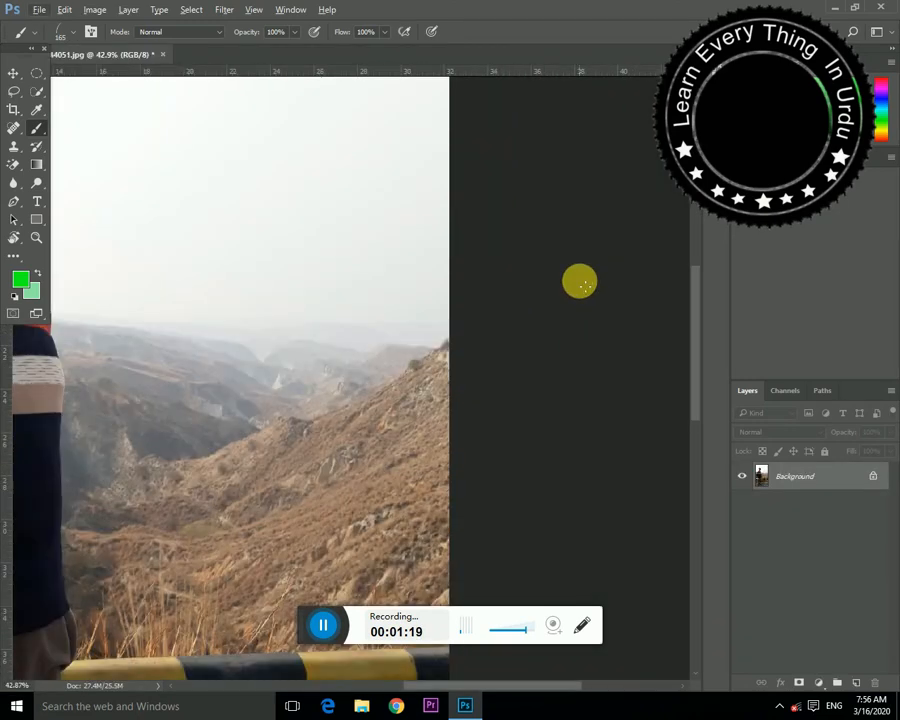
pyautogui.click(13, 73)
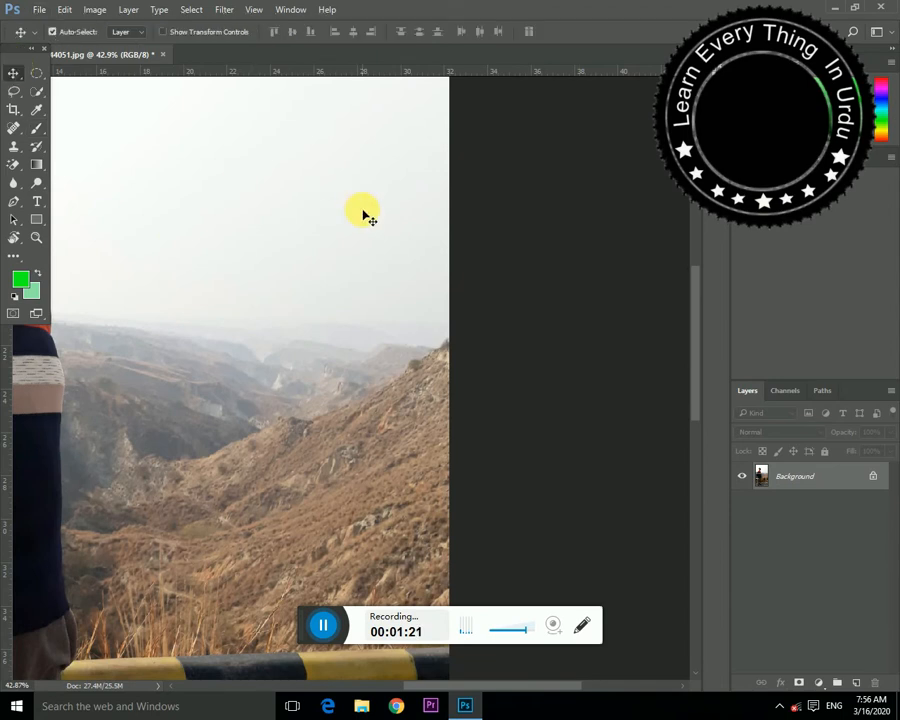
pyautogui.scroll(-3, 363, 214)
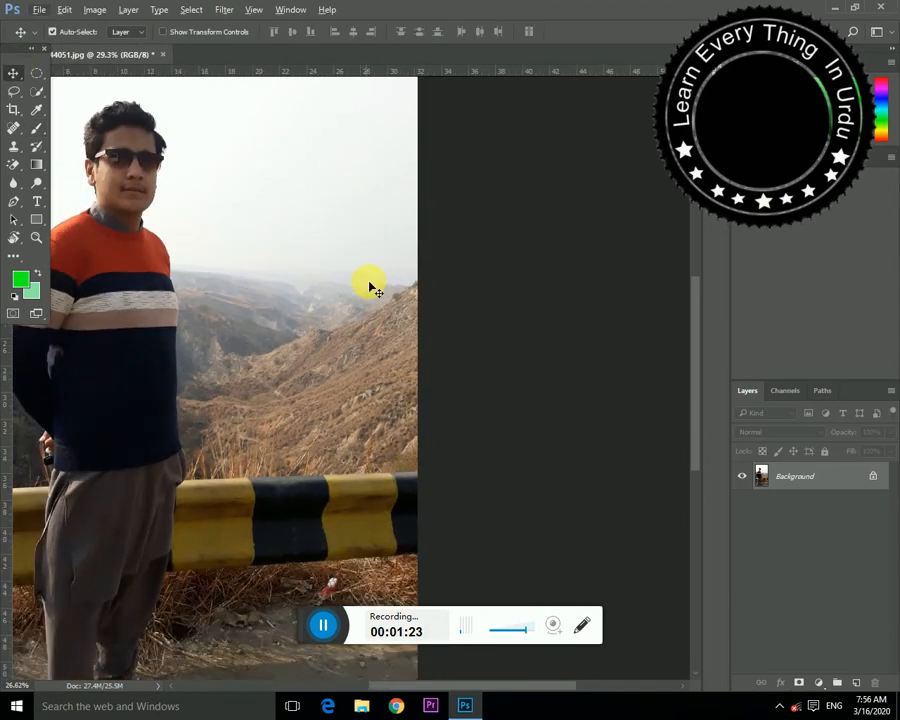
pyautogui.scroll(-1, 368, 416)
pyautogui.scroll(-2, 368, 416)
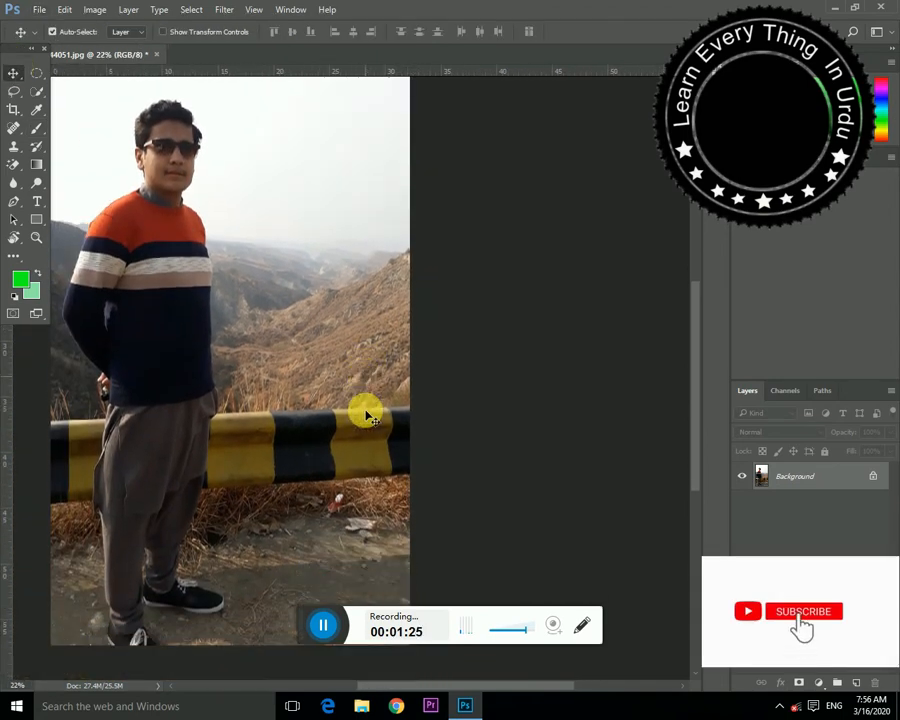
pyautogui.scroll(1, 370, 413)
pyautogui.scroll(2, 368, 410)
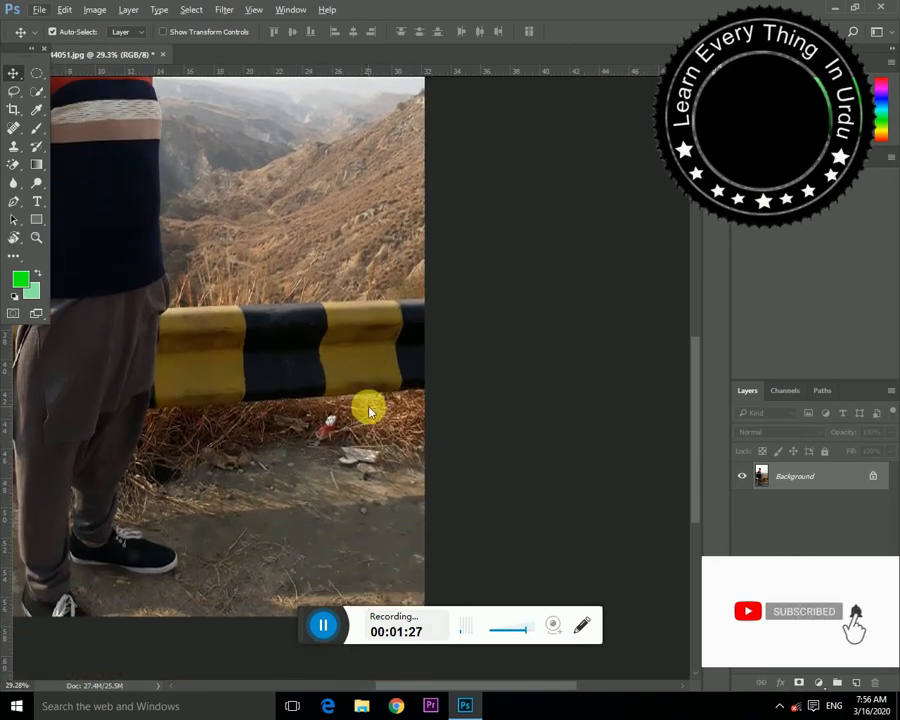
pyautogui.moveTo(420, 687); pyautogui.dragTo(324, 507)
pyautogui.scroll(-3, 366, 466)
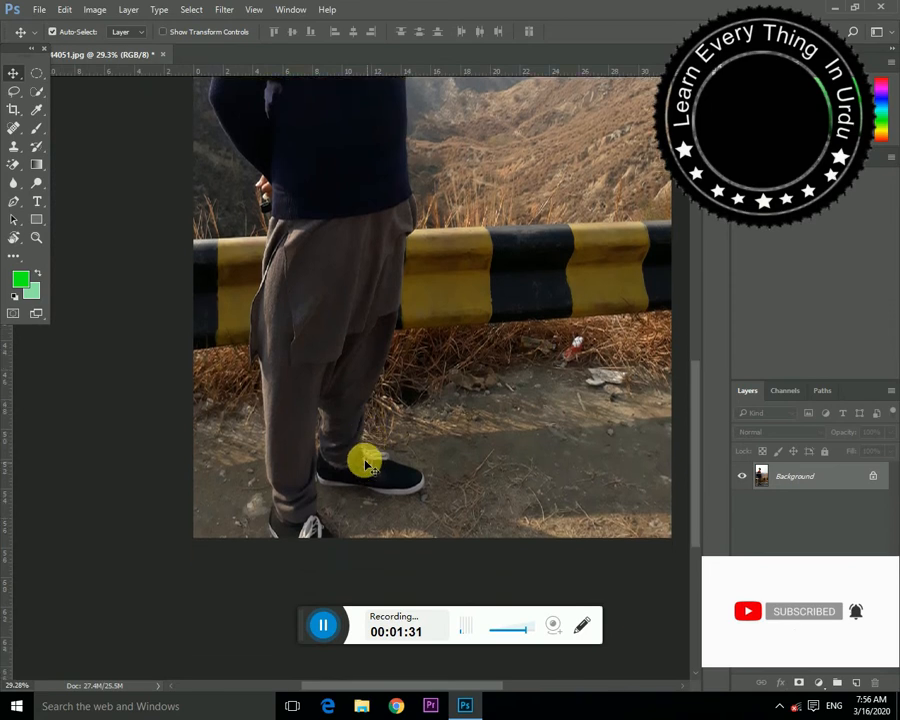
# Step: Keep the foreground colour at bright green 09ff15 and set the background colour to light green 67f288
pyautogui.click(21, 279)
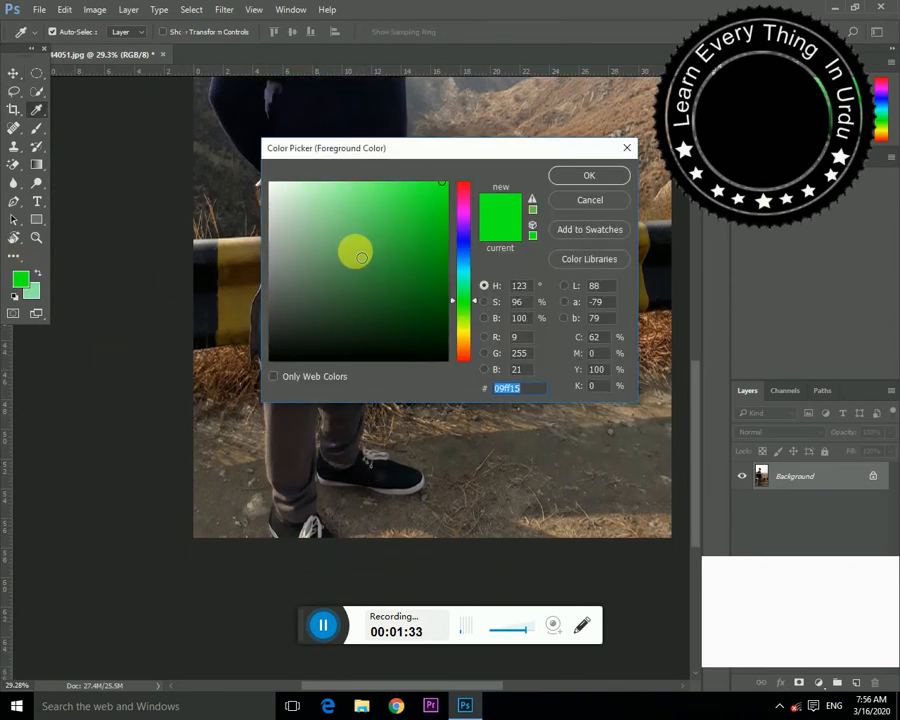
pyautogui.click(610, 177)
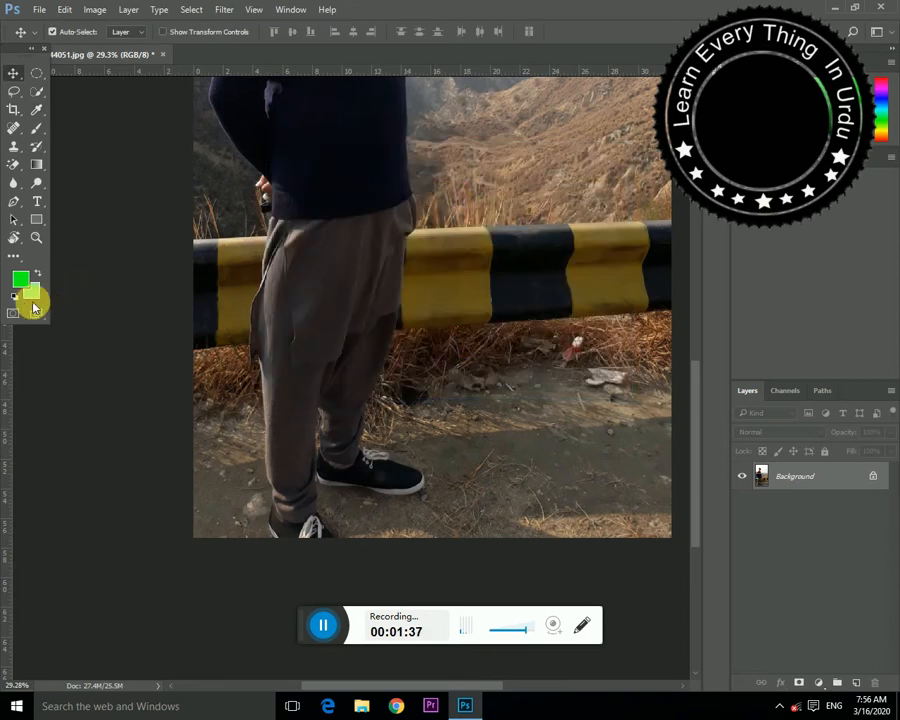
pyautogui.click(34, 297)
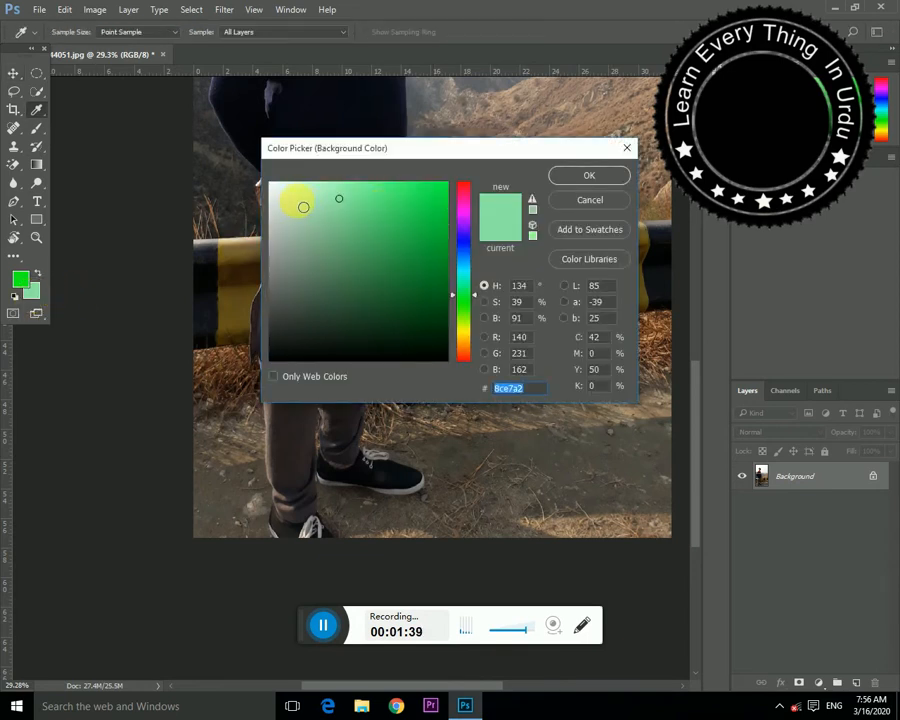
pyautogui.moveTo(348, 199)
pyautogui.mouseDown()
pyautogui.moveTo(354, 189)
pyautogui.moveTo(378, 199)
pyautogui.moveTo(371, 190)
pyautogui.mouseUp()
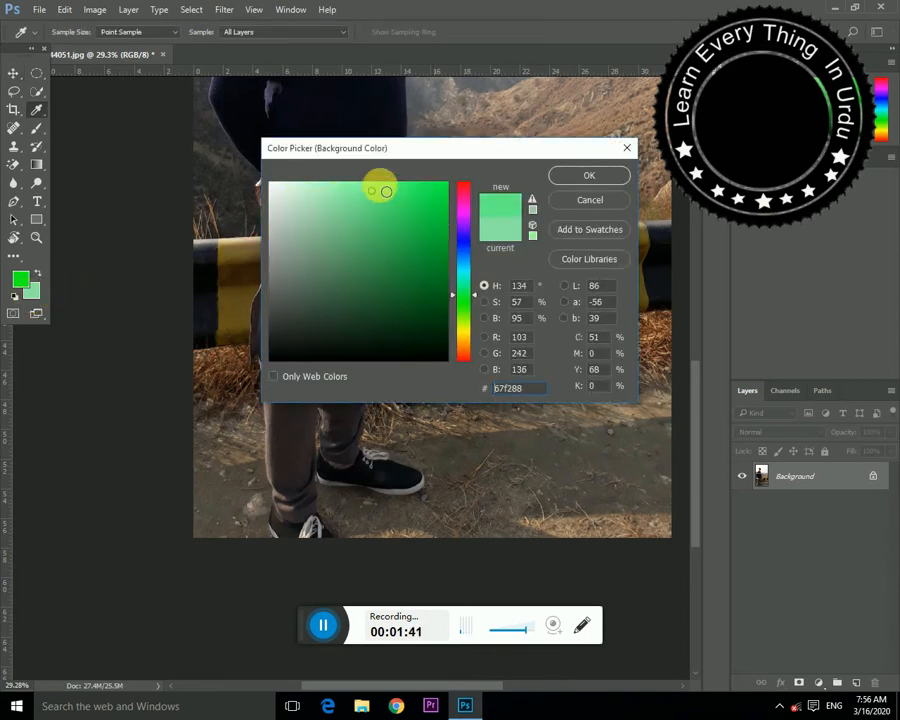
pyautogui.click(601, 175)
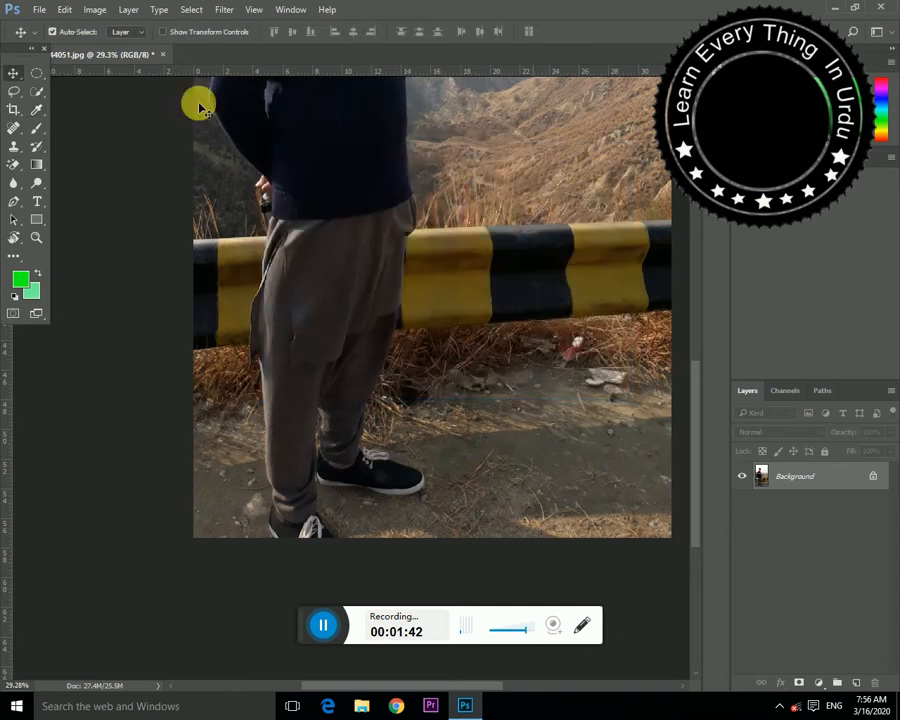
# Step: Paint a strip of grass along the photo's lower edge using the Brush tool with the 112 px Dune Grass preset
pyautogui.click(37, 149)
pyautogui.click(36, 130)
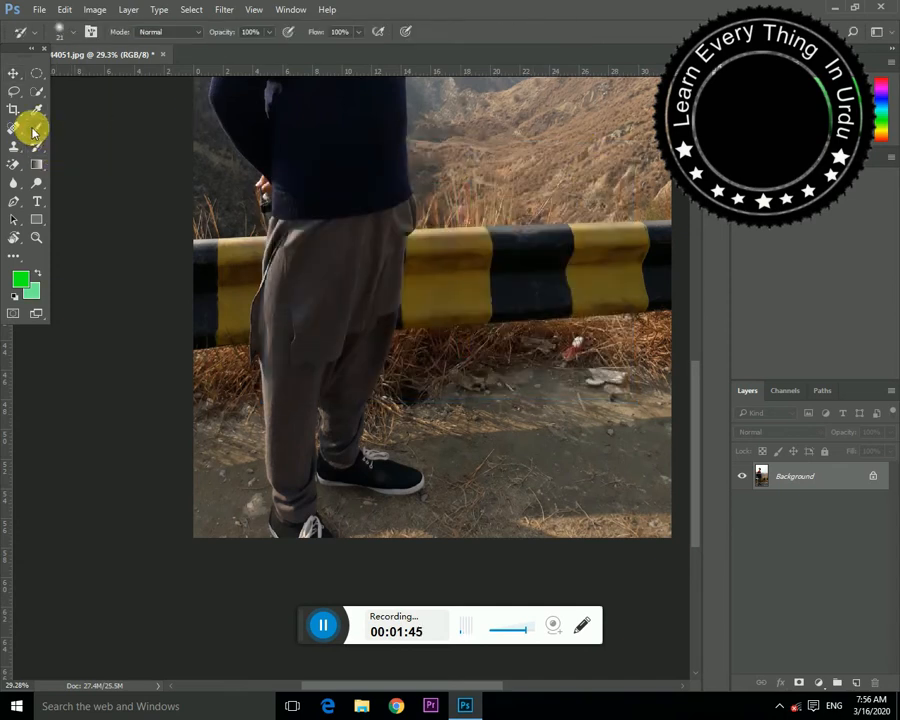
pyautogui.click(67, 134)
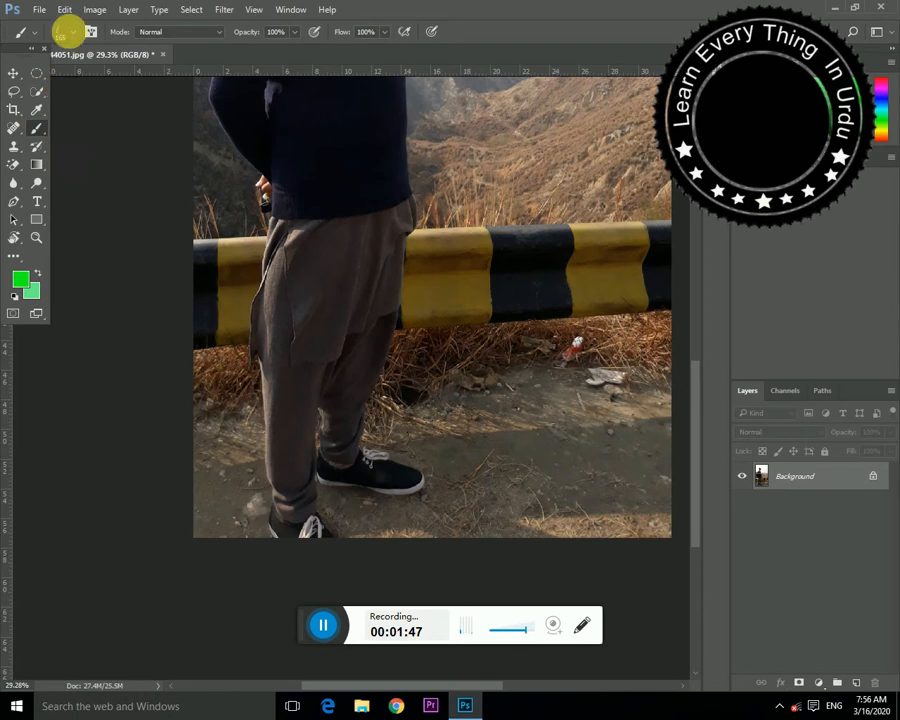
pyautogui.click(70, 32)
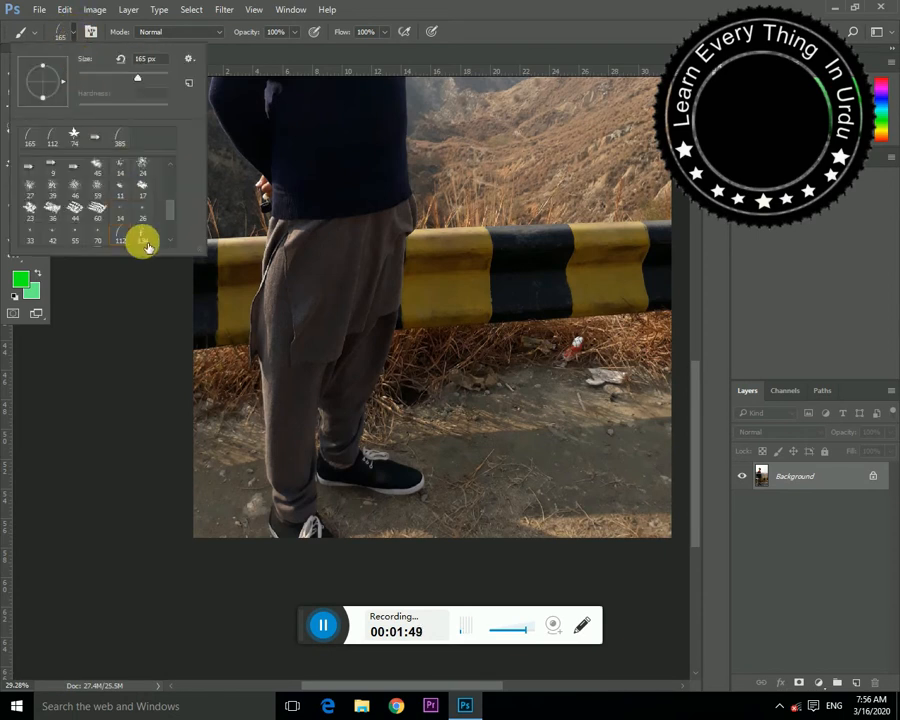
pyautogui.scroll(-1, 130, 232)
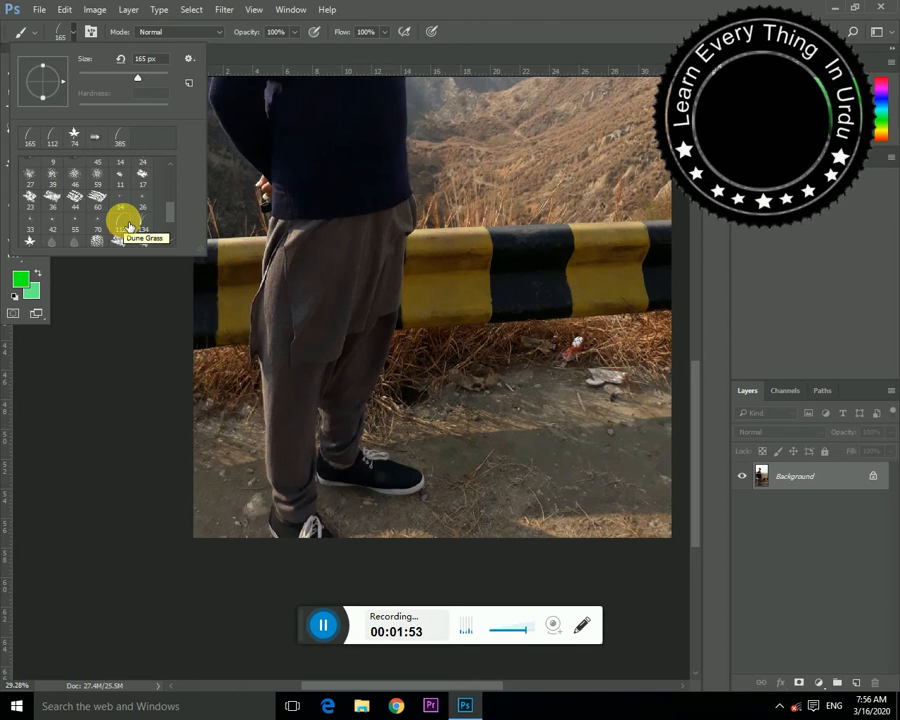
pyautogui.doubleClick(126, 223)
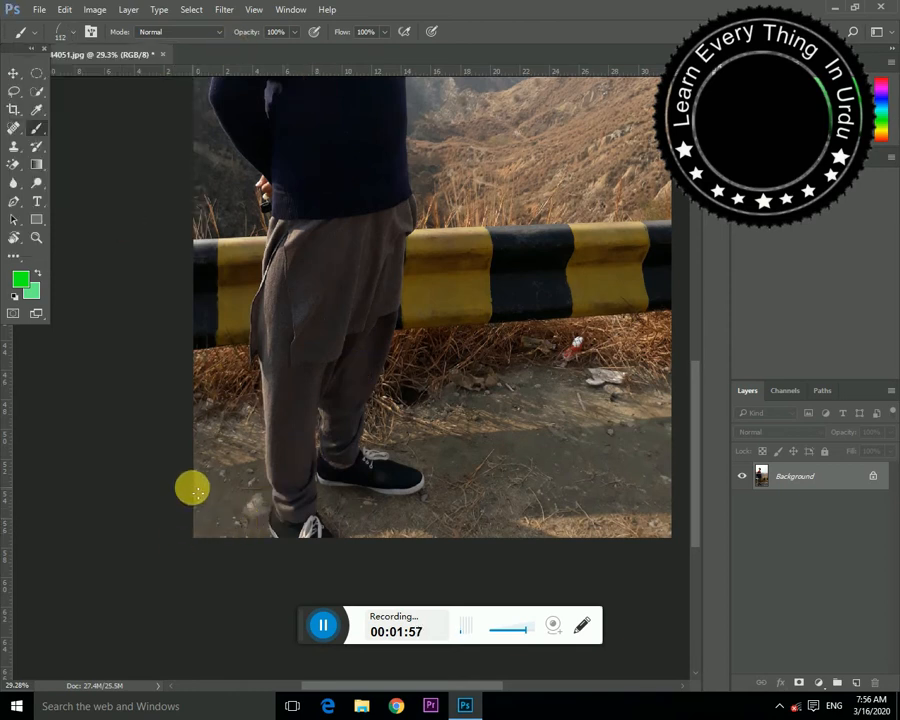
pyautogui.moveTo(201, 523)
pyautogui.mouseDown()
pyautogui.moveTo(597, 512)
pyautogui.moveTo(677, 530)
pyautogui.moveTo(438, 536)
pyautogui.moveTo(255, 520)
pyautogui.moveTo(625, 520)
pyautogui.moveTo(338, 534)
pyautogui.moveTo(171, 523)
pyautogui.moveTo(332, 541)
pyautogui.moveTo(349, 541)
pyautogui.moveTo(217, 528)
pyautogui.moveTo(568, 528)
pyautogui.moveTo(603, 546)
pyautogui.moveTo(585, 543)
pyautogui.moveTo(633, 526)
pyautogui.moveTo(450, 542)
pyautogui.moveTo(637, 522)
pyautogui.moveTo(132, 531)
pyautogui.mouseUp()
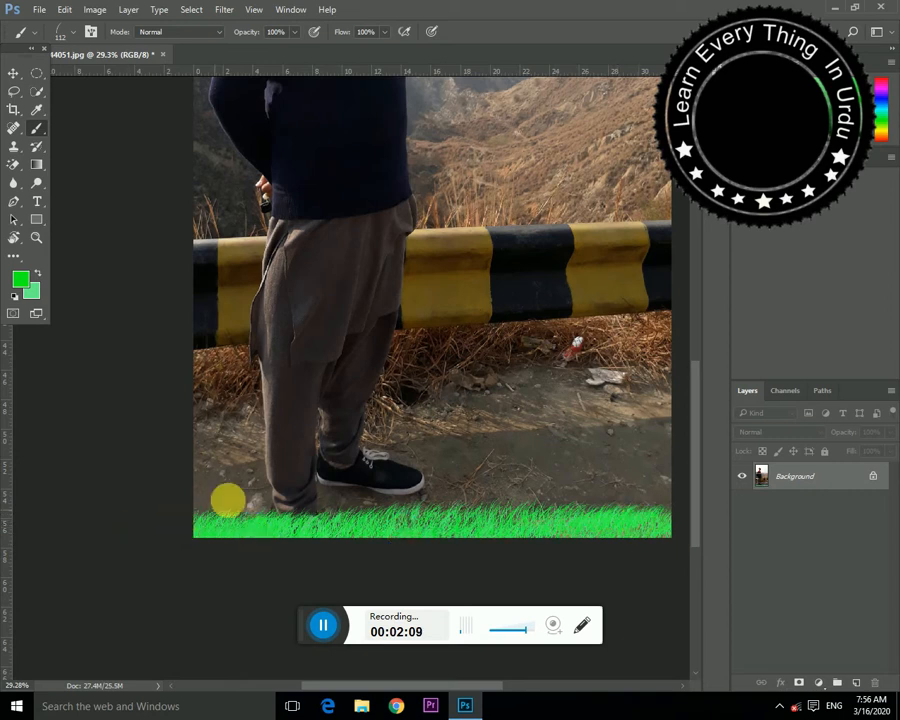
# Step: Try the 60 px brush preset with freehand P-shaped strokes over the hillside and guardrail, and undo them
pyautogui.click(70, 32)
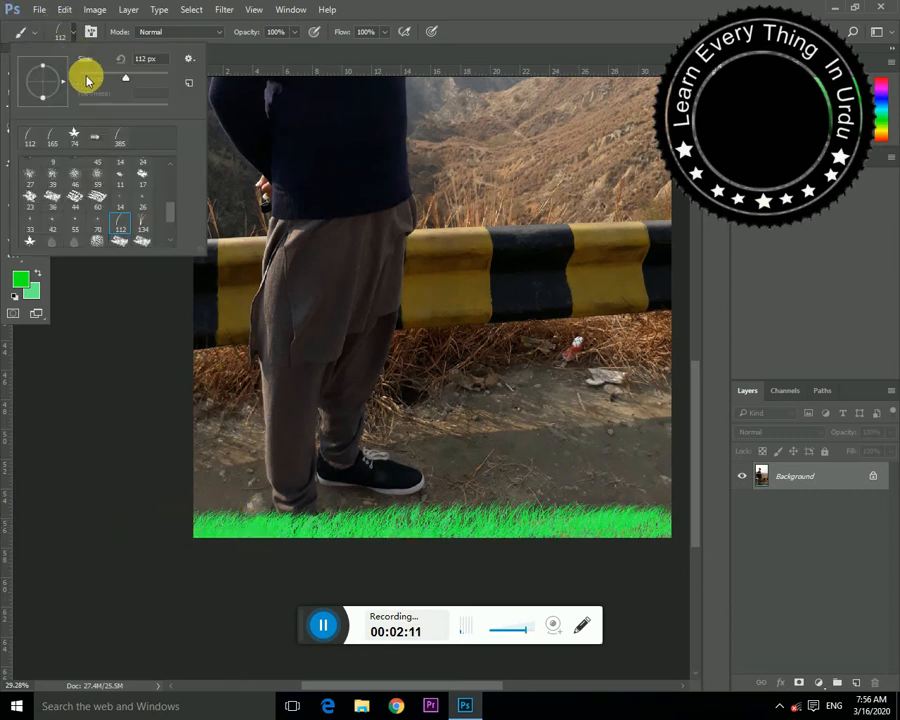
pyautogui.doubleClick(99, 199)
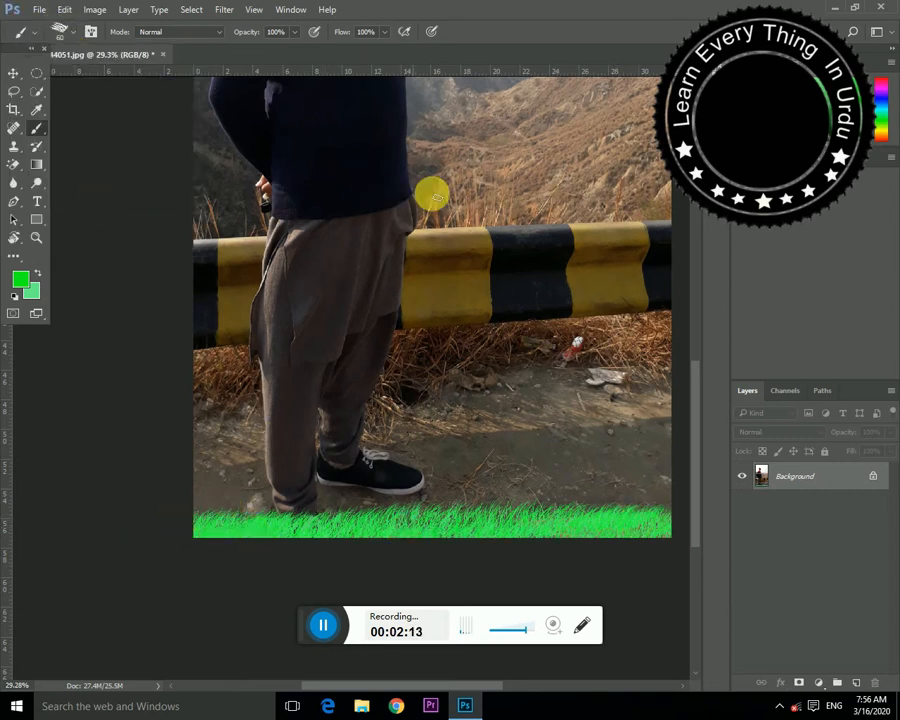
pyautogui.moveTo(479, 189)
pyautogui.mouseDown()
pyautogui.moveTo(433, 317)
pyautogui.moveTo(616, 204)
pyautogui.moveTo(482, 188)
pyautogui.mouseUp()
pyautogui.keyDown('shift'); pyautogui.click(397, 362); pyautogui.keyUp('shift')
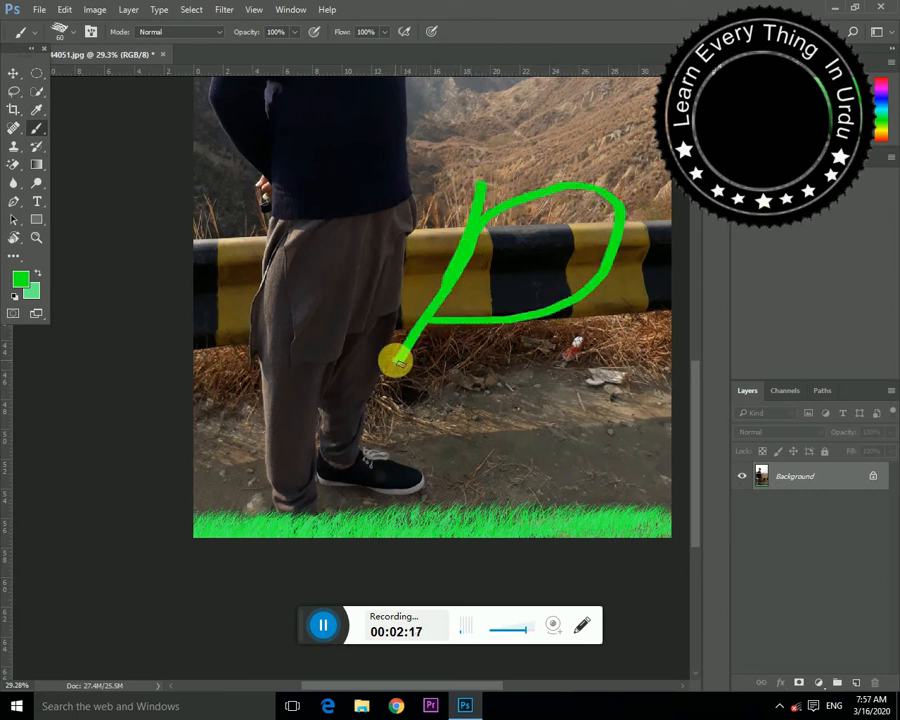
pyautogui.hotkey('ctrl', 'alt', 'z')
pyautogui.hotkey('ctrl', 'alt', 'z')
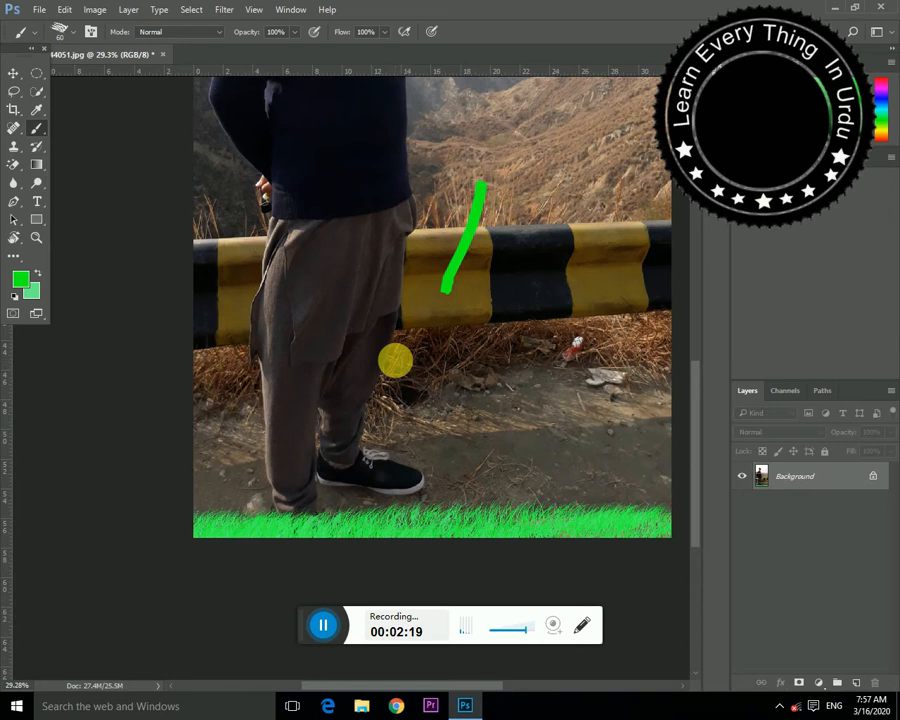
pyautogui.hotkey('ctrl', 'alt', 'z')
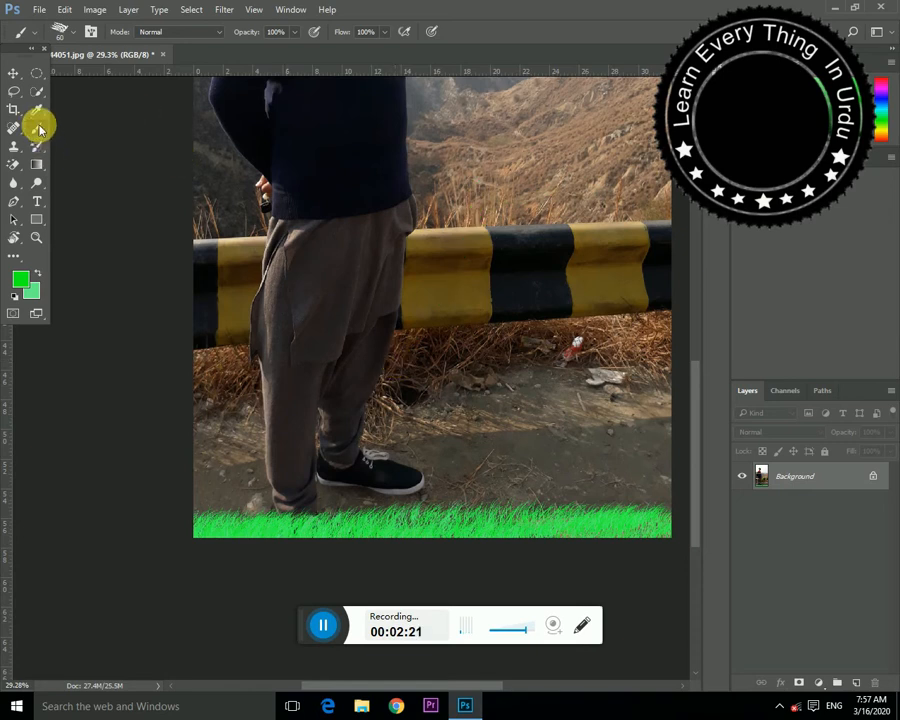
# Step: Paint several slanting trails of green leaves over the hillside, guardrail and dry grass with the 95 px leaf brush preset
pyautogui.click(74, 34)
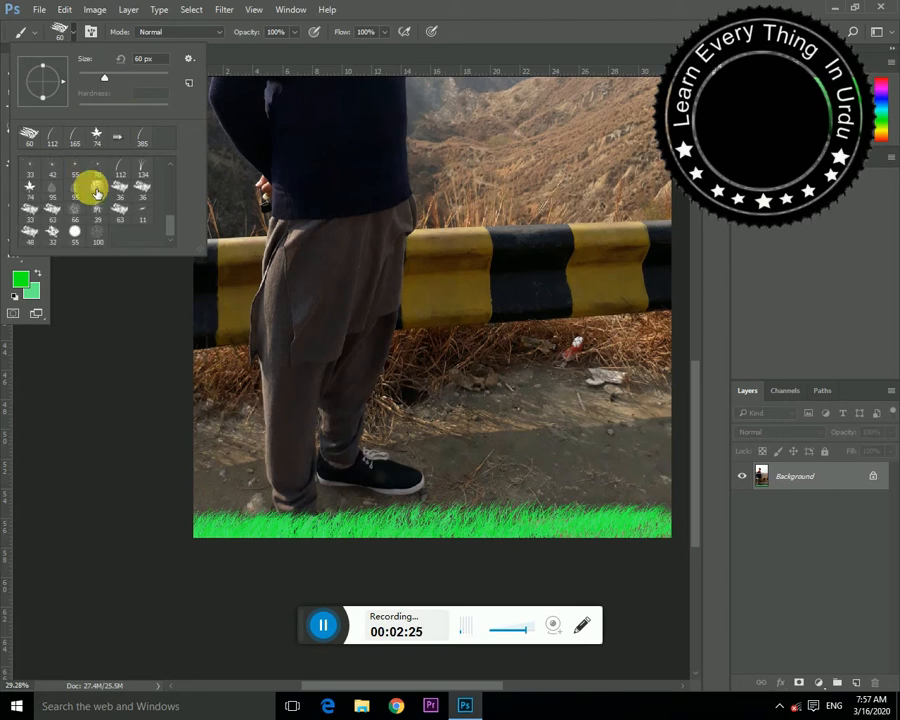
pyautogui.doubleClick(76, 193)
pyautogui.moveTo(436, 140); pyautogui.dragTo(456, 176)
pyautogui.moveTo(510, 147)
pyautogui.mouseDown()
pyautogui.moveTo(492, 243)
pyautogui.moveTo(470, 285)
pyautogui.mouseUp()
pyautogui.moveTo(484, 171); pyautogui.dragTo(444, 283)
pyautogui.moveTo(634, 124)
pyautogui.mouseDown()
pyautogui.moveTo(558, 293)
pyautogui.moveTo(498, 366)
pyautogui.moveTo(390, 398)
pyautogui.mouseUp()
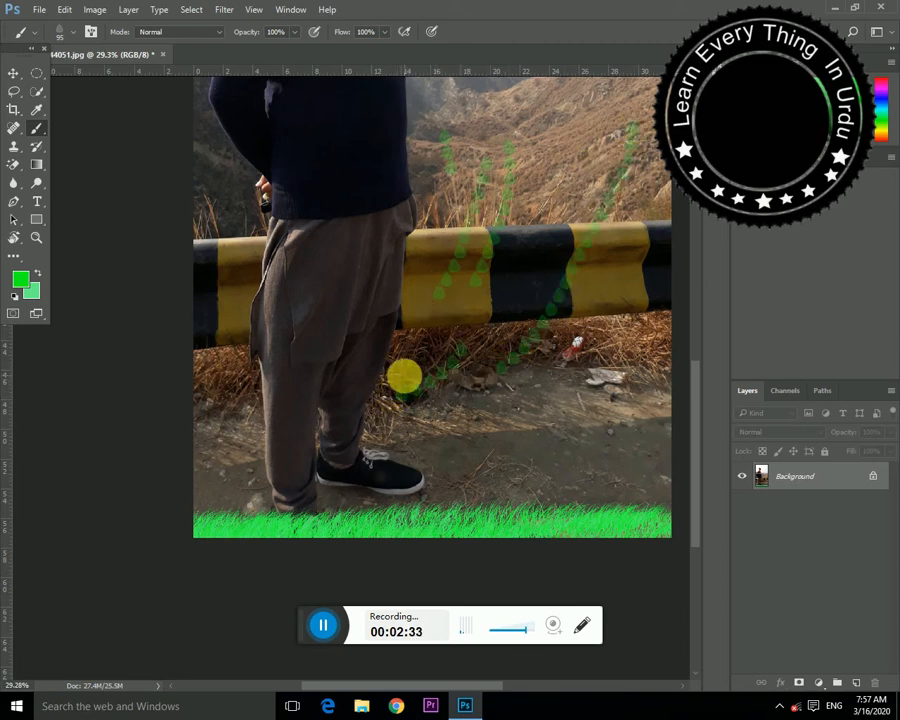
# Step: Reapply the 95 px leaf brush preset and paint a curved leaf trail from the hillside across the man's trousers to the guardrail
pyautogui.click(72, 32)
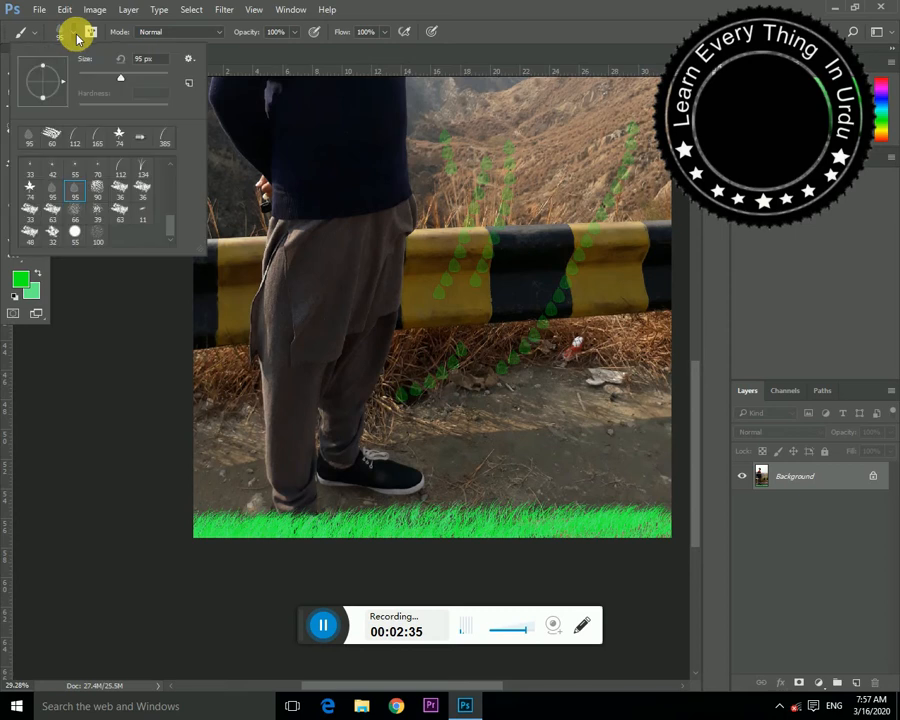
pyautogui.doubleClick(85, 199)
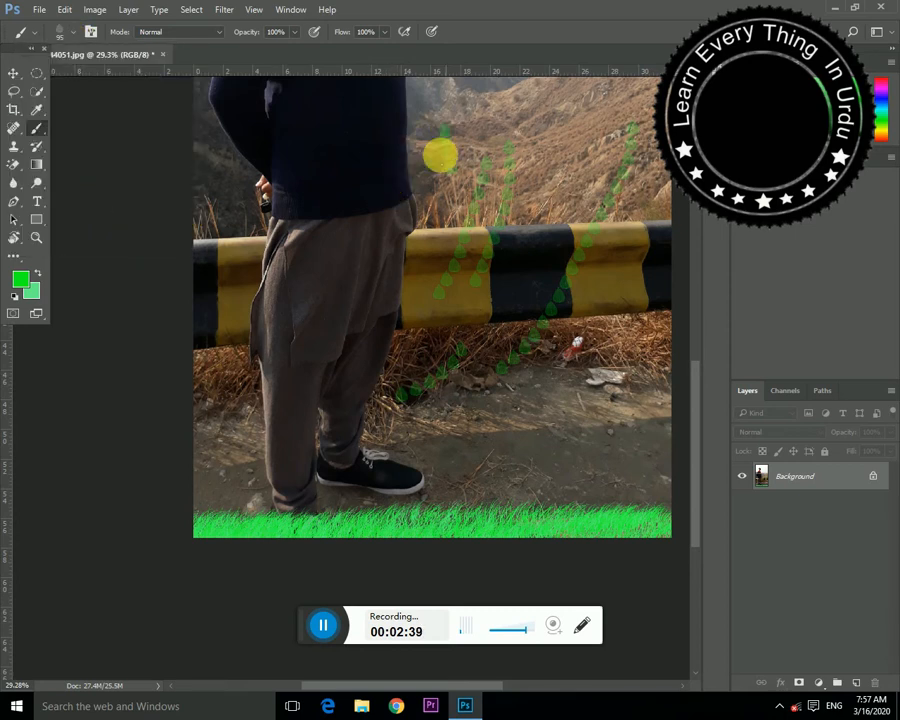
pyautogui.moveTo(446, 130)
pyautogui.mouseDown()
pyautogui.moveTo(375, 246)
pyautogui.moveTo(334, 272)
pyautogui.mouseUp()
pyautogui.moveTo(240, 311); pyautogui.dragTo(210, 312)
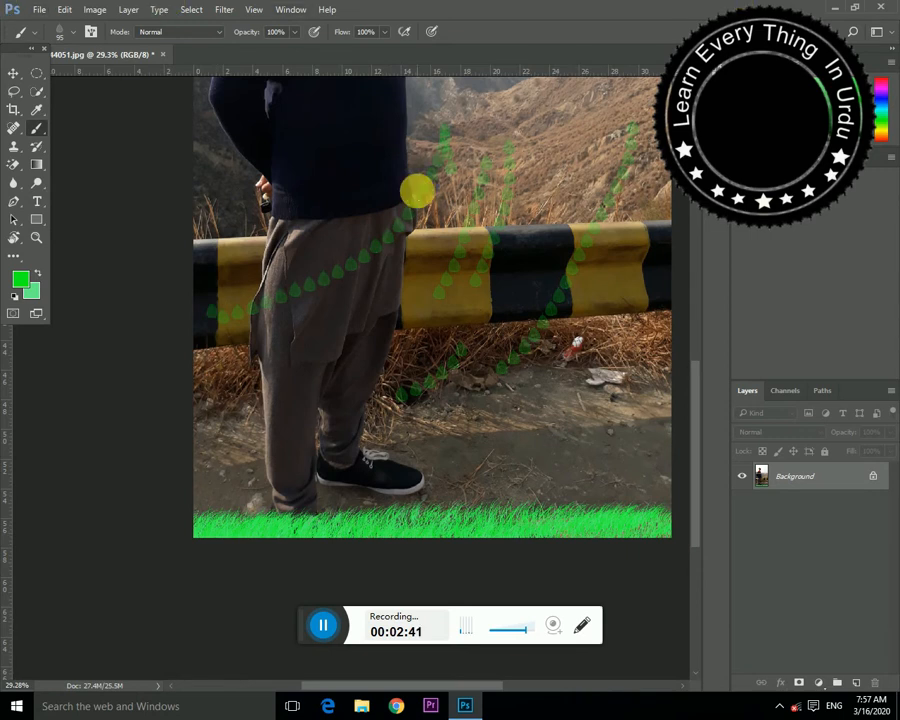
# Step: Undo all the leaf trails painted over the hillside, guardrail and trousers, leaving the grass strip in place
pyautogui.scroll(3, 438, 228)
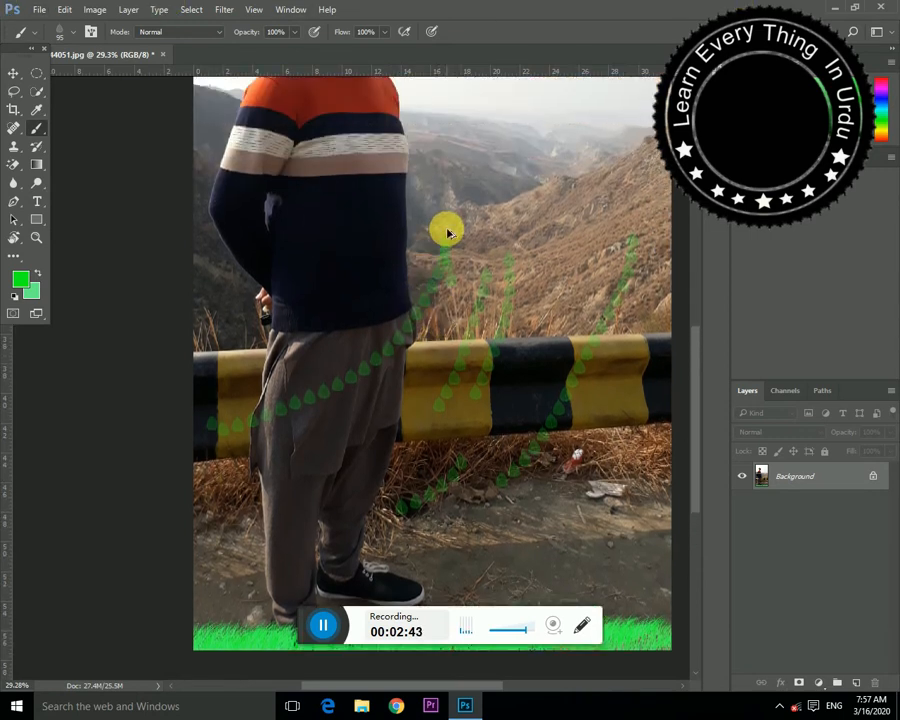
pyautogui.hotkey('ctrl', 'z')
pyautogui.hotkey('ctrl', 'z')
pyautogui.hotkey('ctrl', 'z')
pyautogui.hotkey('ctrl', 'z')
pyautogui.scroll(-1, 502, 376)
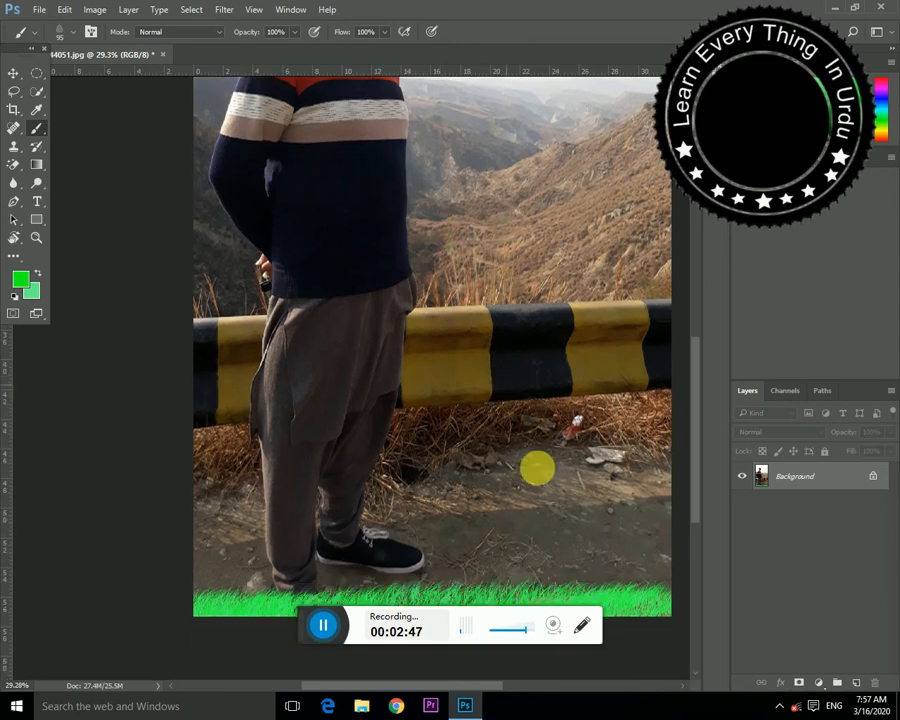
pyautogui.scroll(-3, 576, 482)
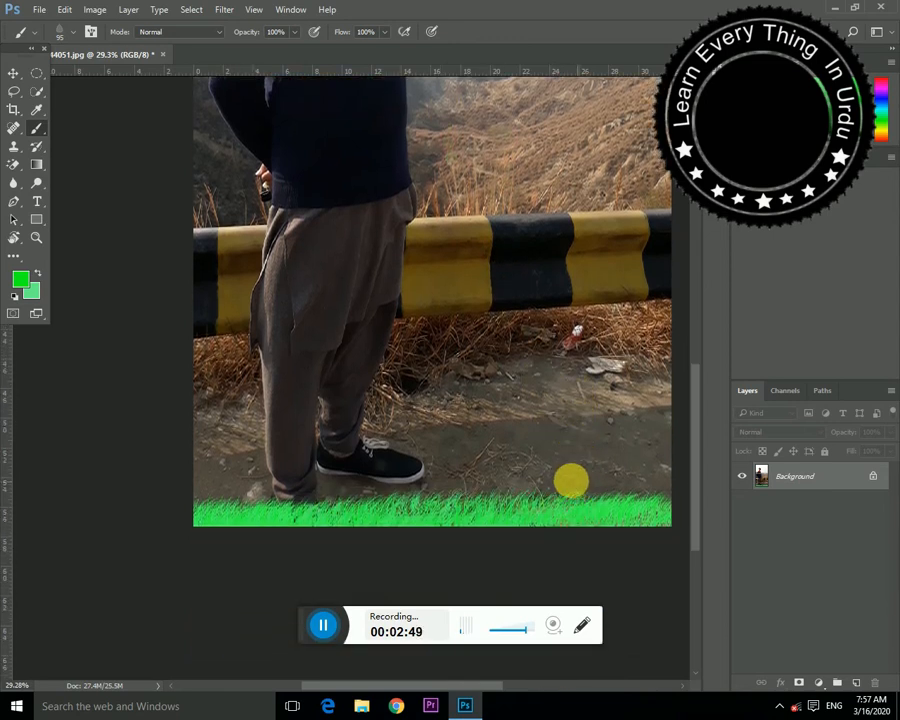
pyautogui.scroll(3, 570, 482)
pyautogui.scroll(-5, 572, 482)
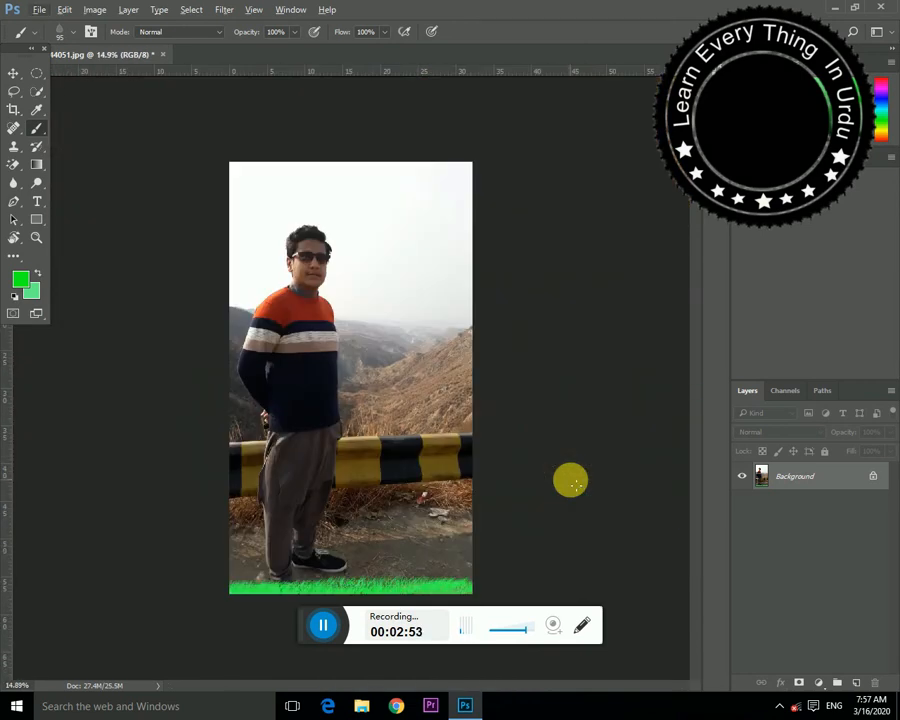
pyautogui.scroll(-2, 568, 480)
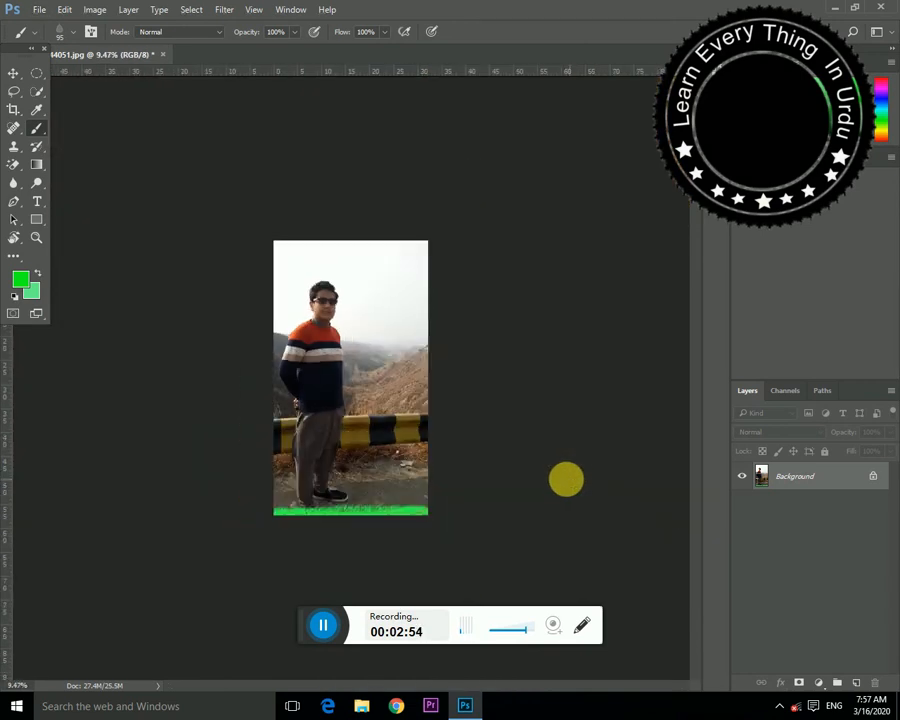
pyautogui.click(40, 10)
pyautogui.moveTo(190, 212)
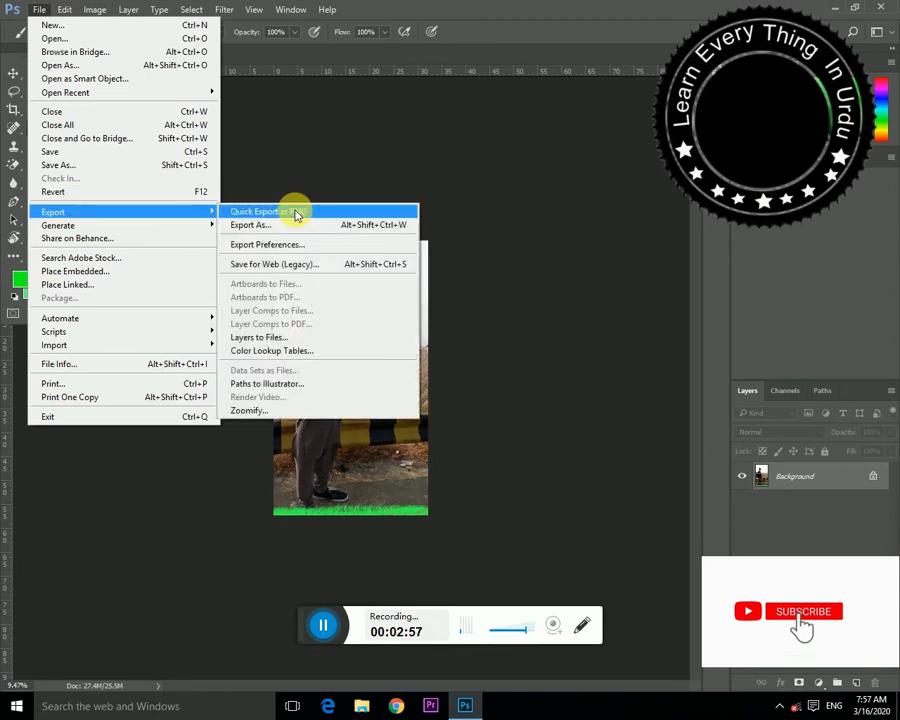
pyautogui.click(299, 216)
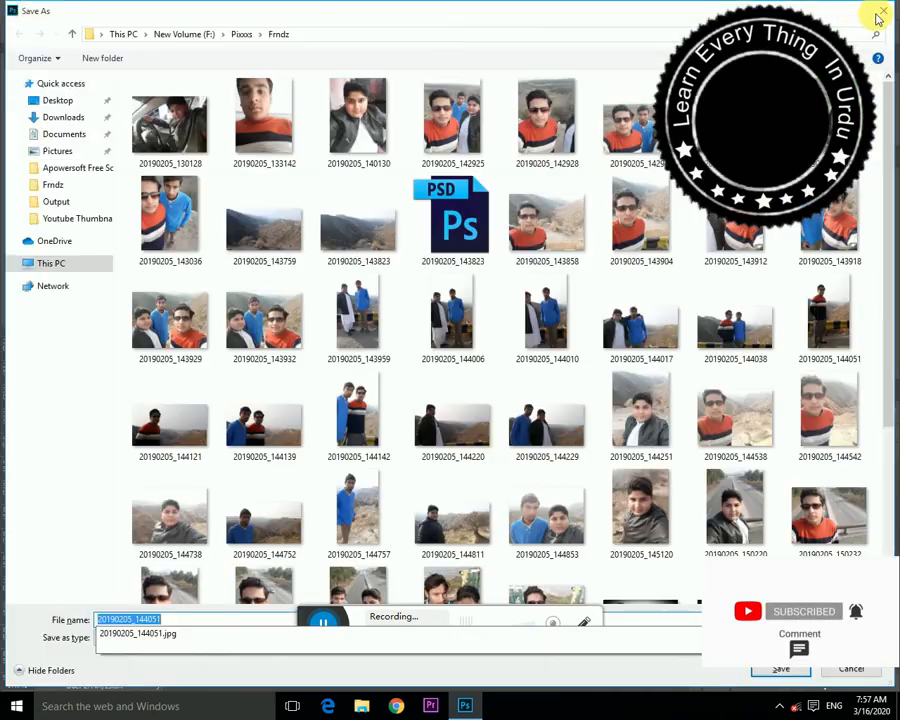
pyautogui.press('Escape')
pyautogui.click(38, 10)
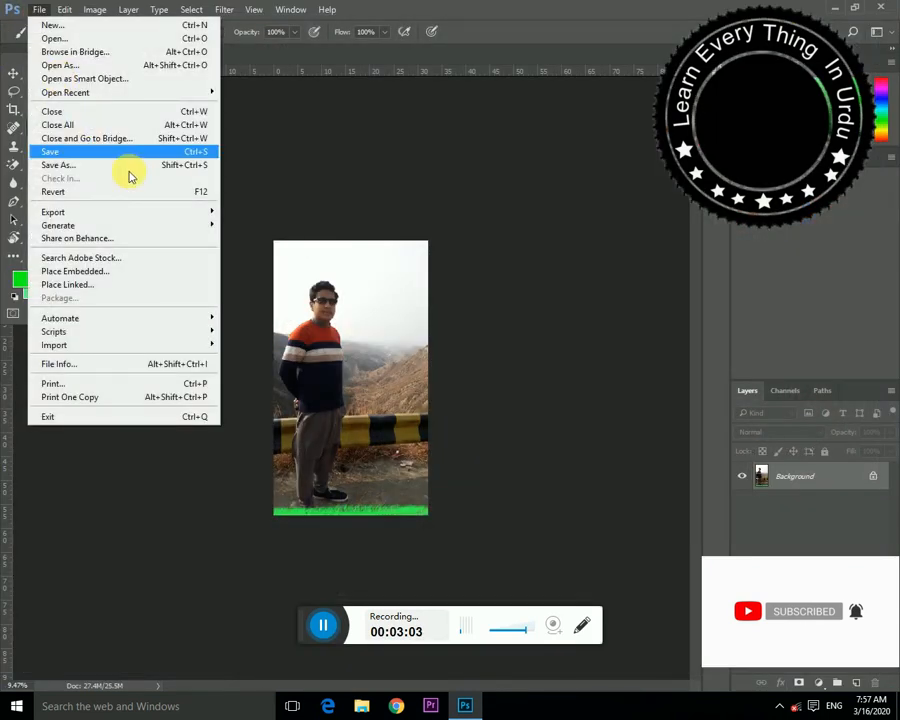
pyautogui.click(333, 224)
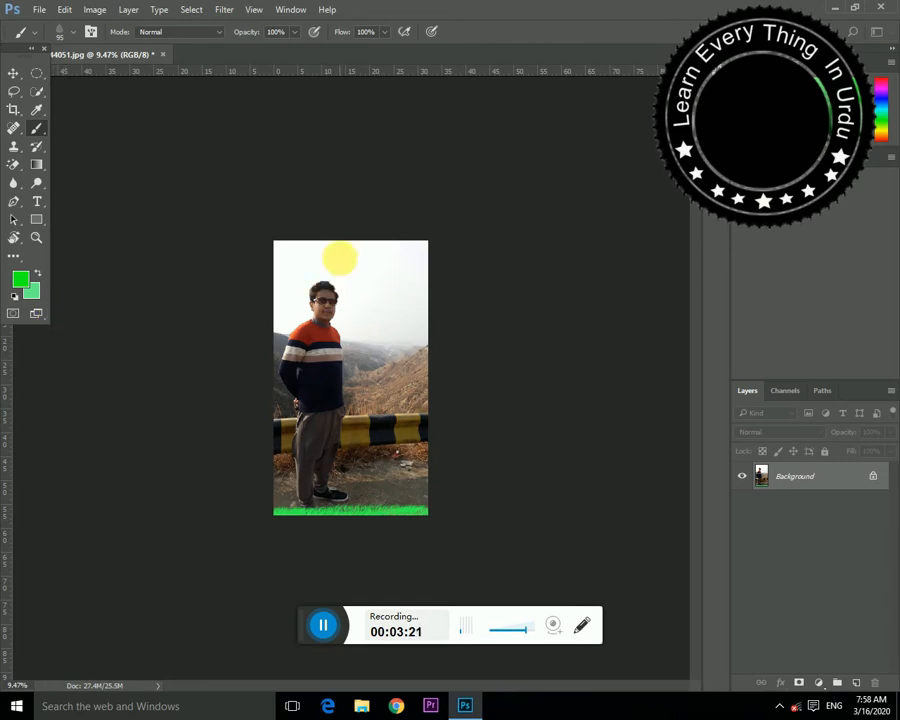
# Step: Paint a short trail of green leaves across the sky above the man's head with the 95 px leaf brush
pyautogui.moveTo(341, 256); pyautogui.dragTo(286, 265)
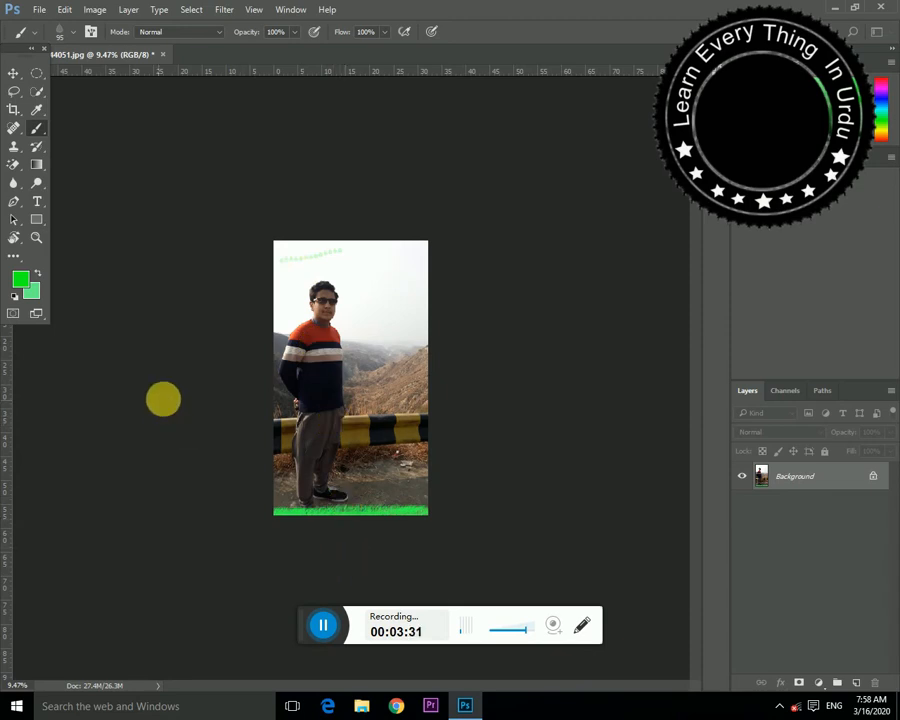
# Step: Start an Export As of the photo as JPG at 1x size and 2322 x 4128 px, with Convert to sRGB enabled
pyautogui.click(42, 10)
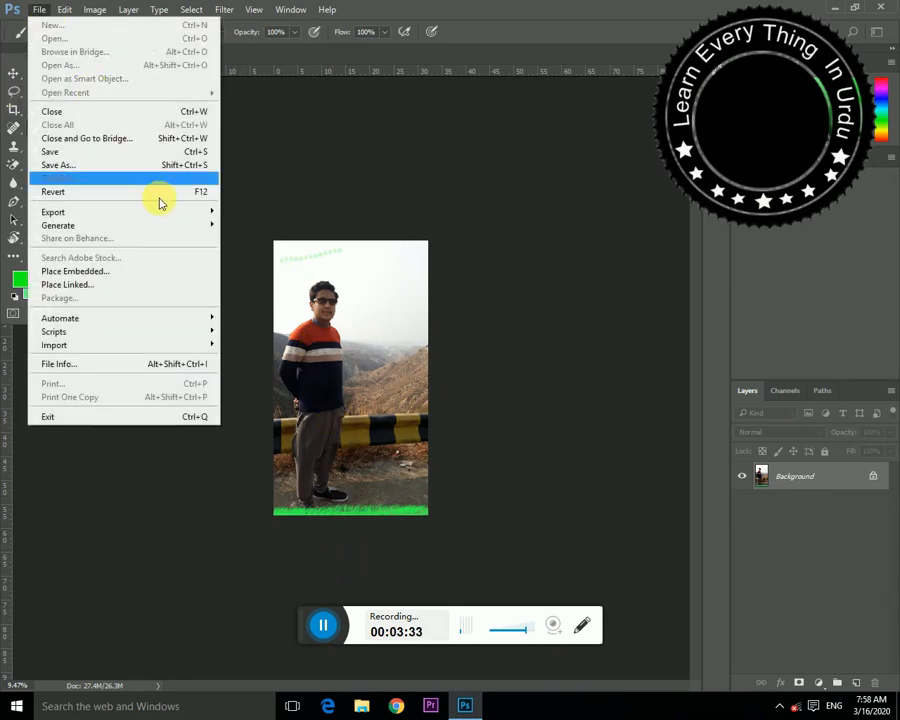
pyautogui.moveTo(183, 212)
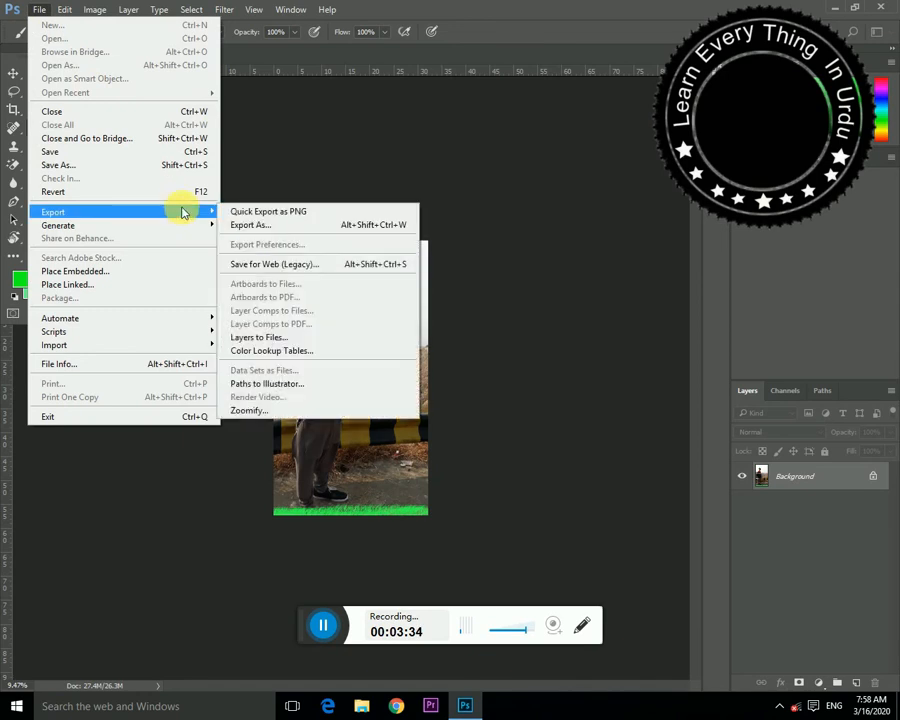
pyautogui.click(280, 236)
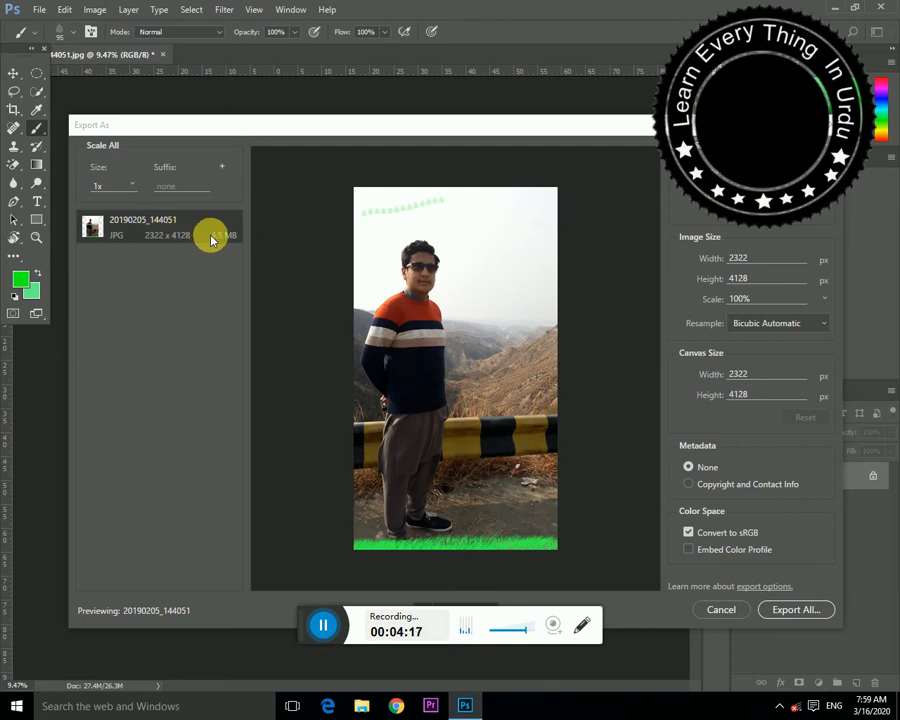
pyautogui.moveTo(267, 120); pyautogui.dragTo(254, 67)
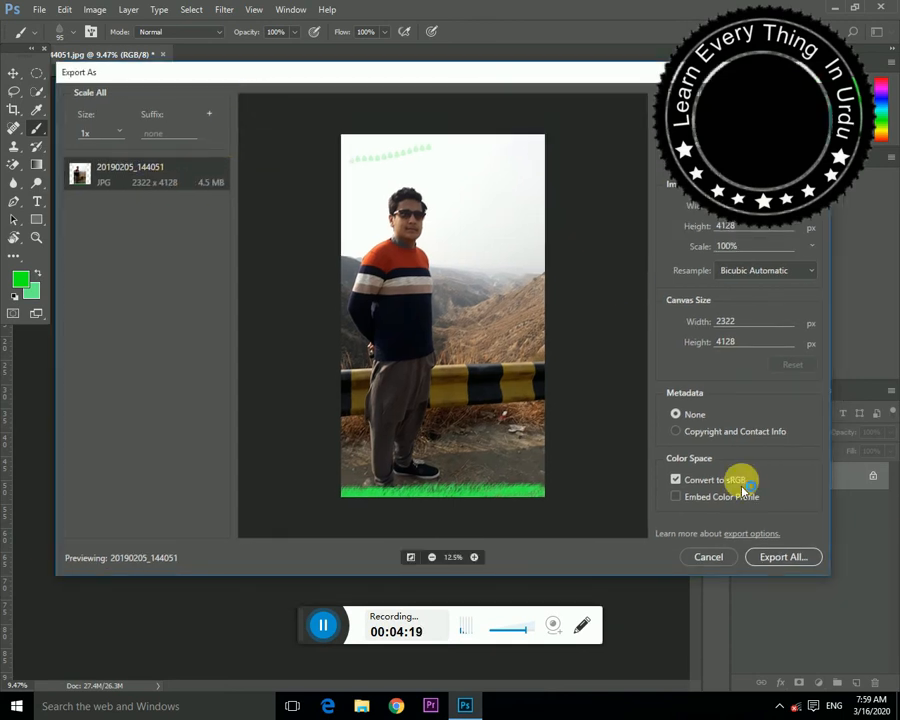
pyautogui.click(775, 556)
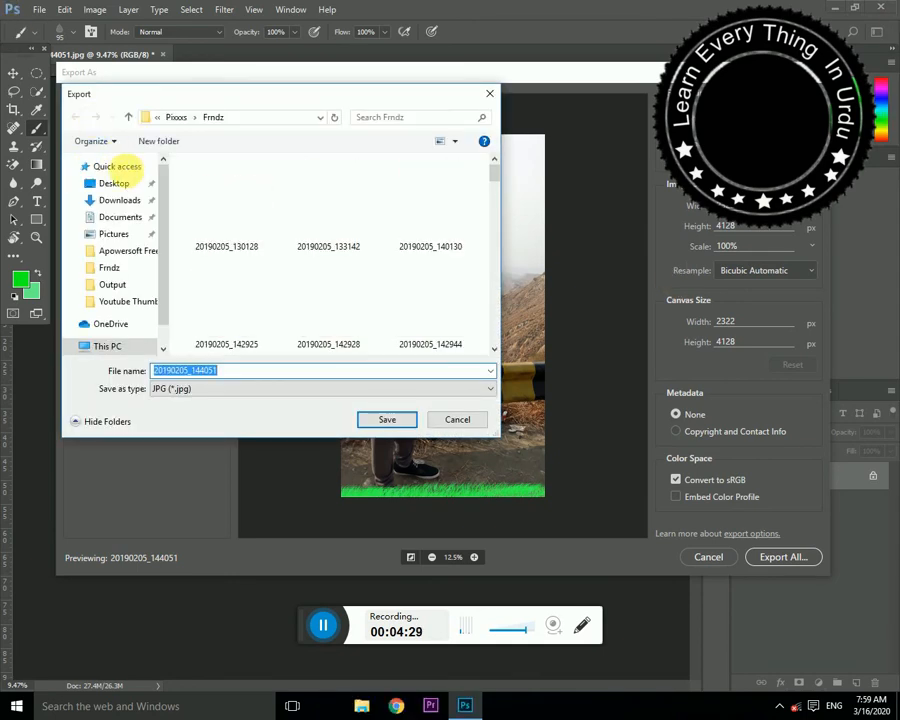
# Step: Save the exported JPG to the Desktop, naming it with the man's name followed by "phto with grass"
pyautogui.click(131, 188)
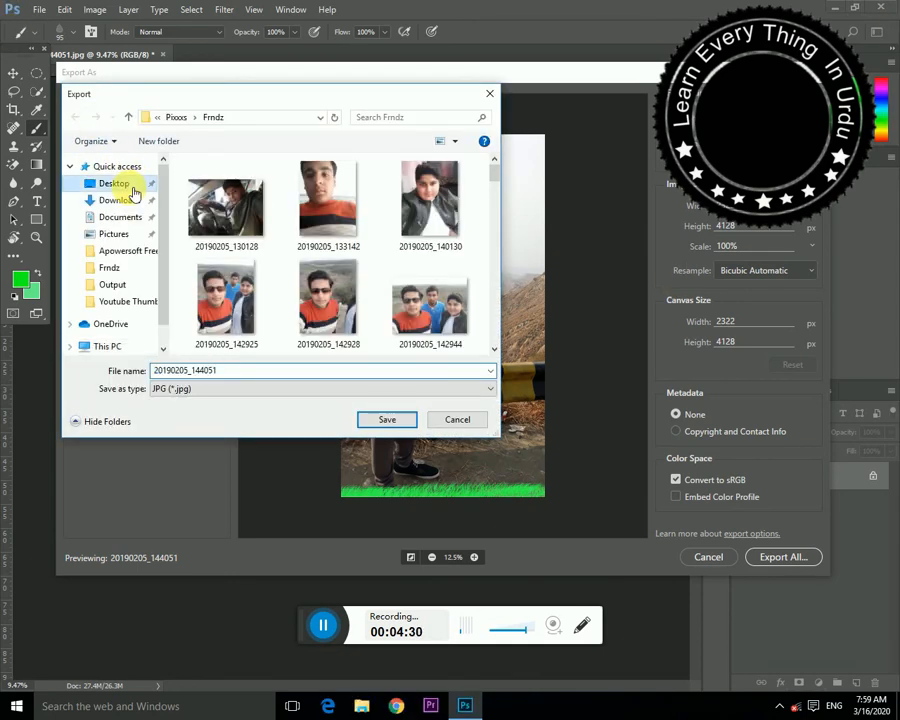
pyautogui.click(309, 369)
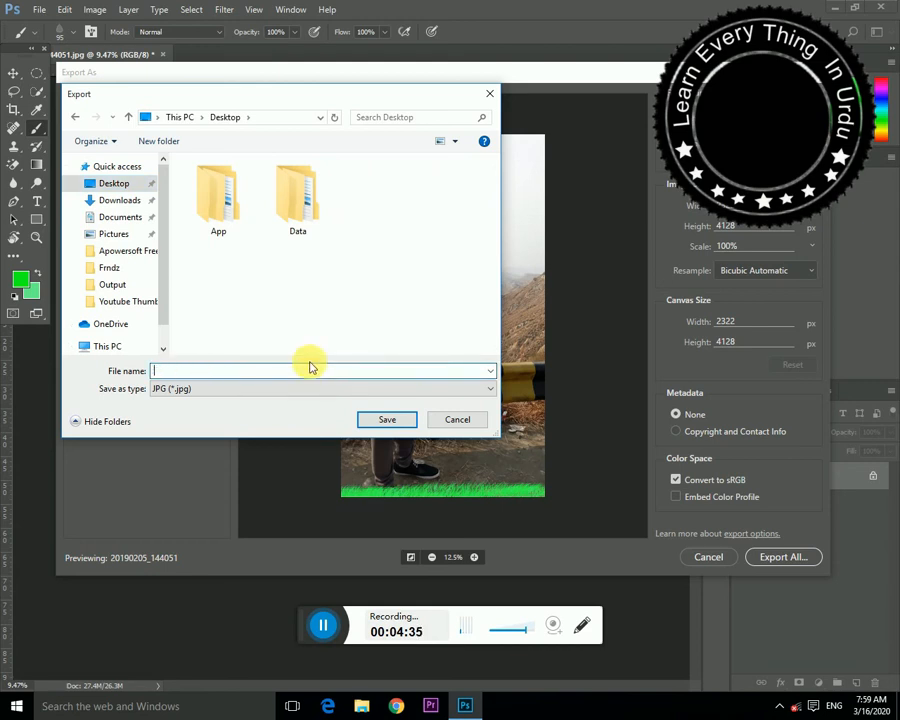
pyautogui.write('Zaini phto w')
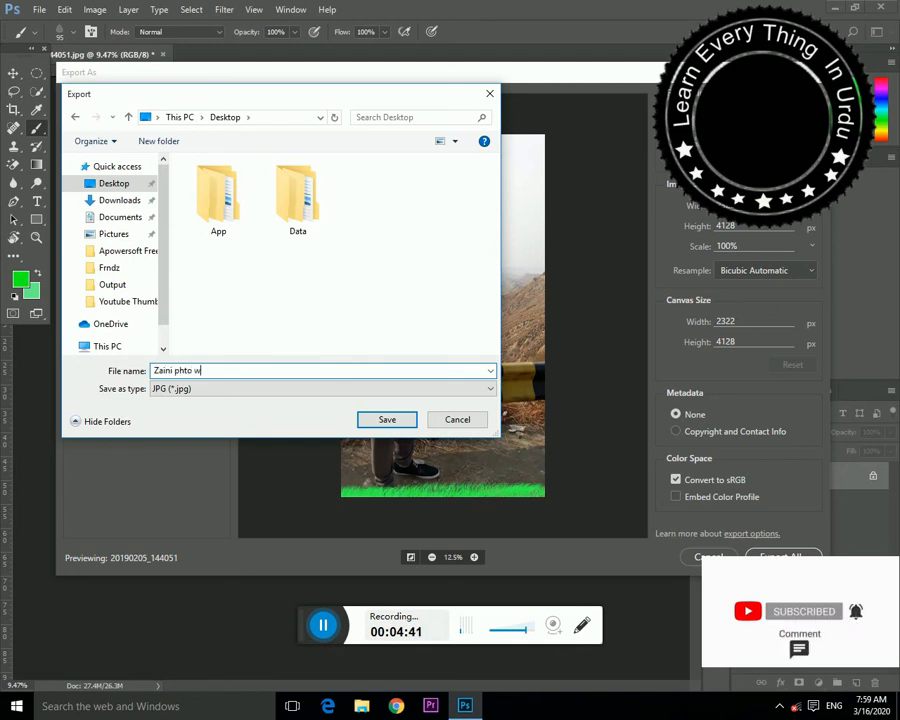
pyautogui.write('ith')
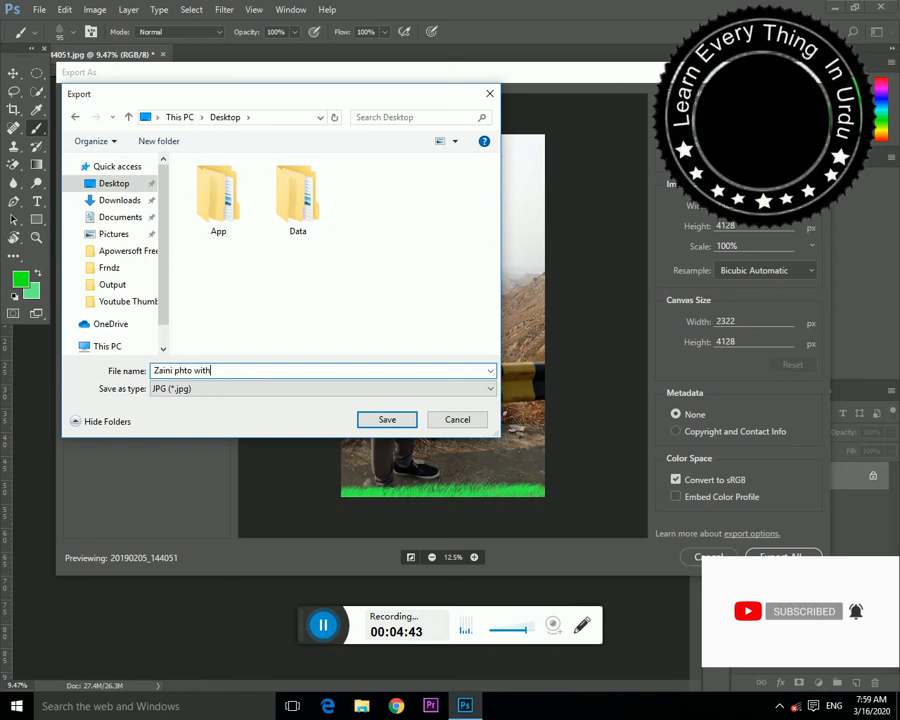
pyautogui.write(' grass')
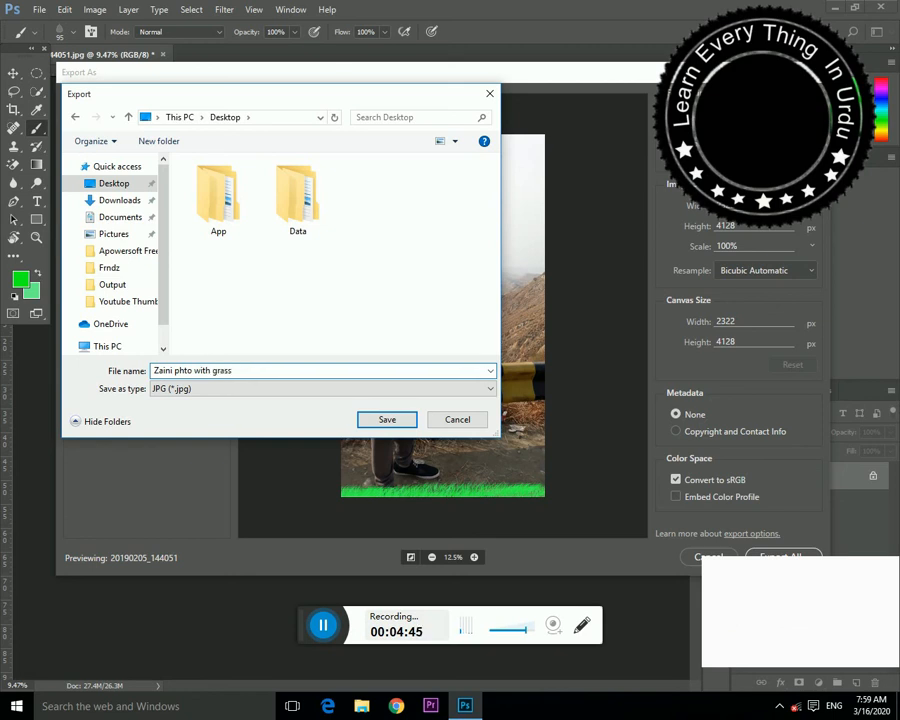
pyautogui.press('Return')
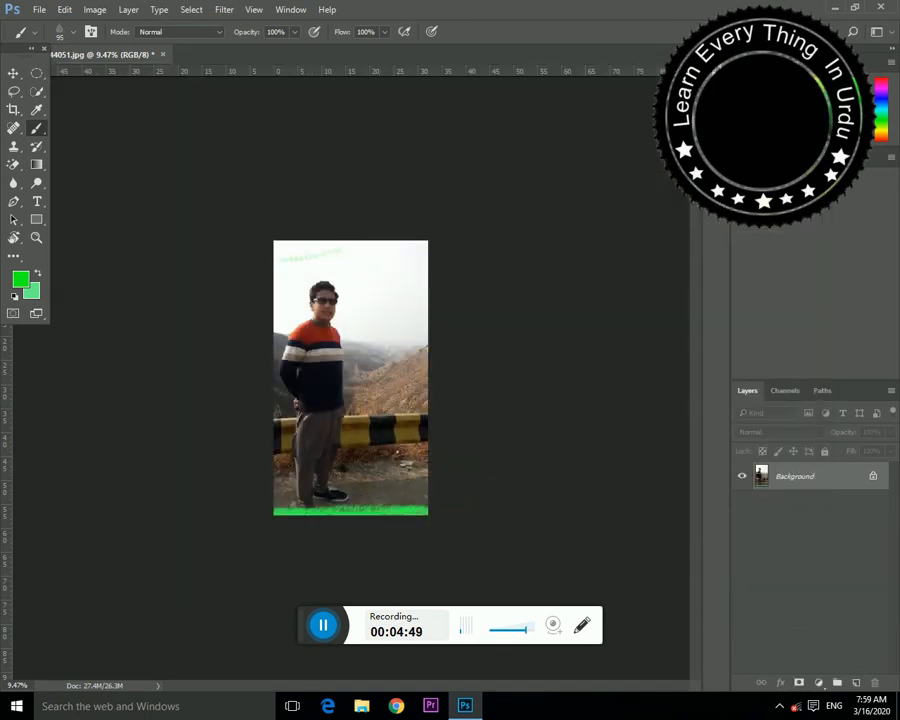
# Step: Quit Photoshop without saving the changes to the original photo
pyautogui.click(880, 6)
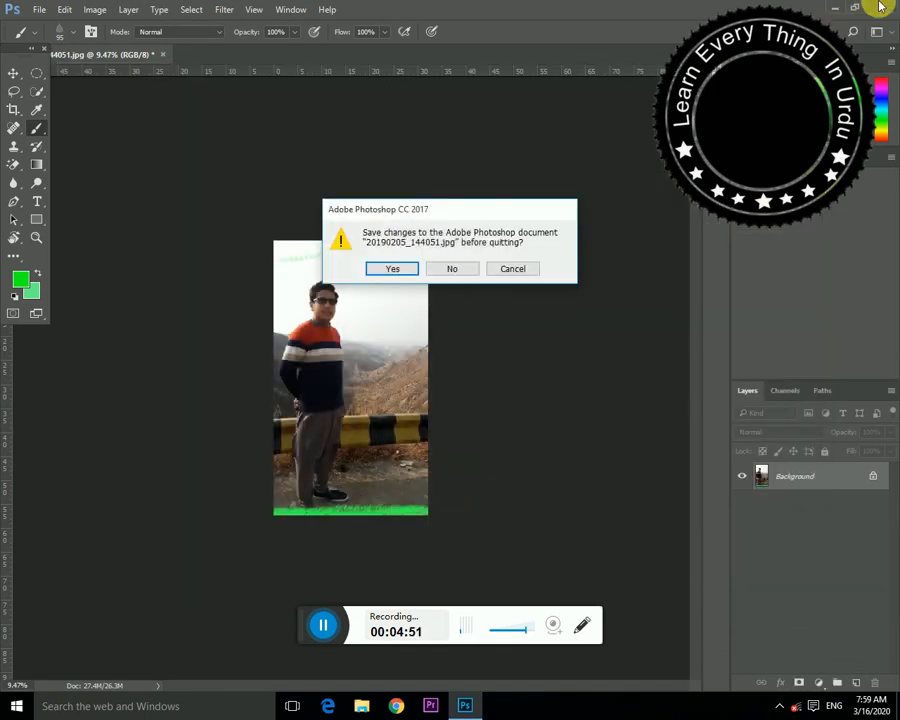
pyautogui.click(467, 268)
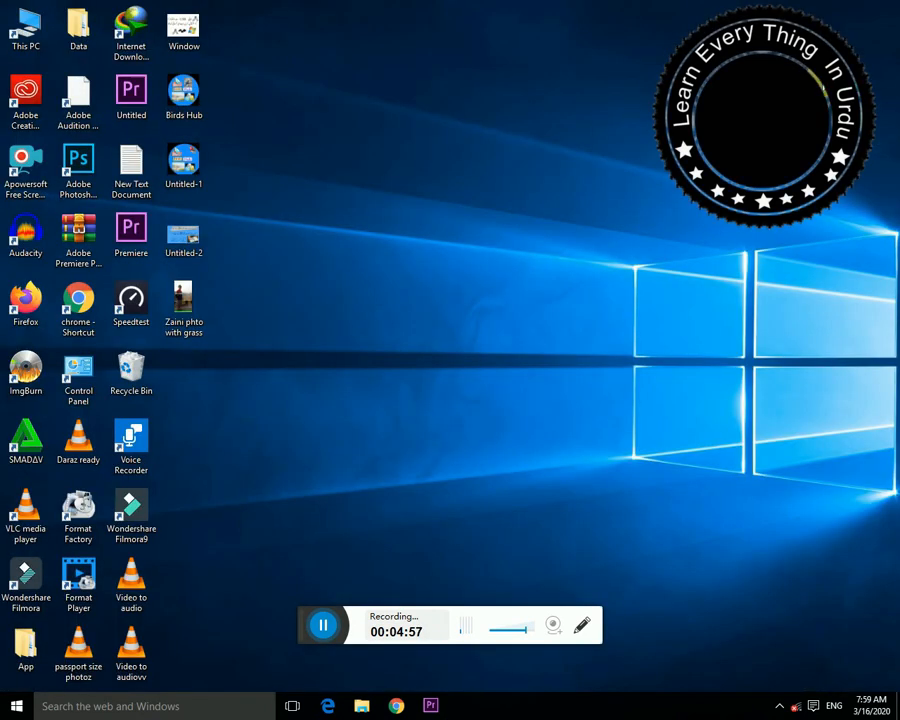
# Step: Refresh the Windows desktop, view the exported grass photo in Photos, and close the viewer
pyautogui.rightClick(305, 236)
pyautogui.click(300, 255)
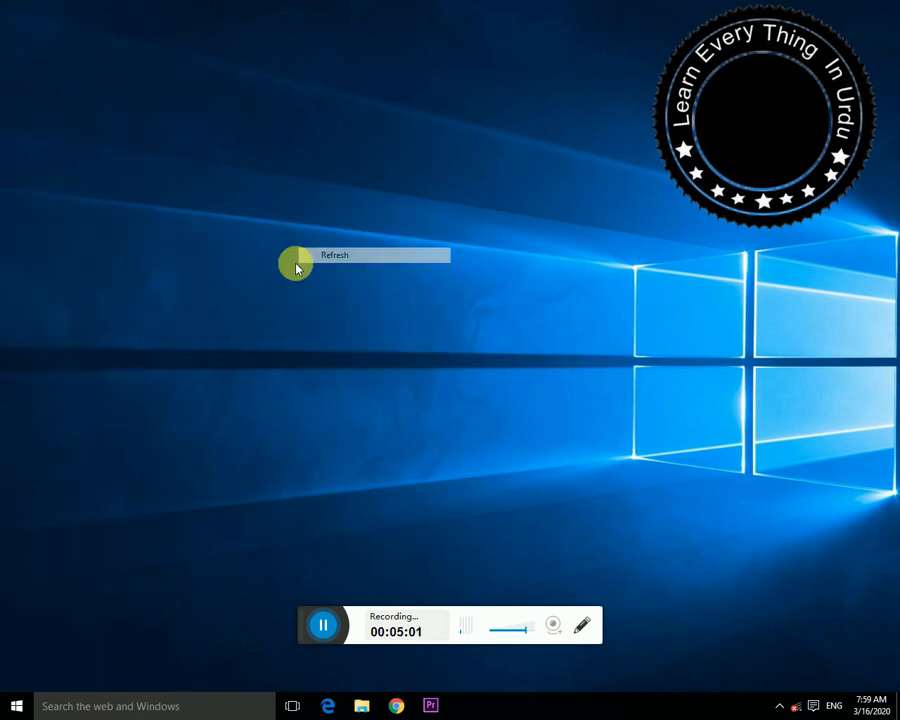
pyautogui.doubleClick(200, 305)
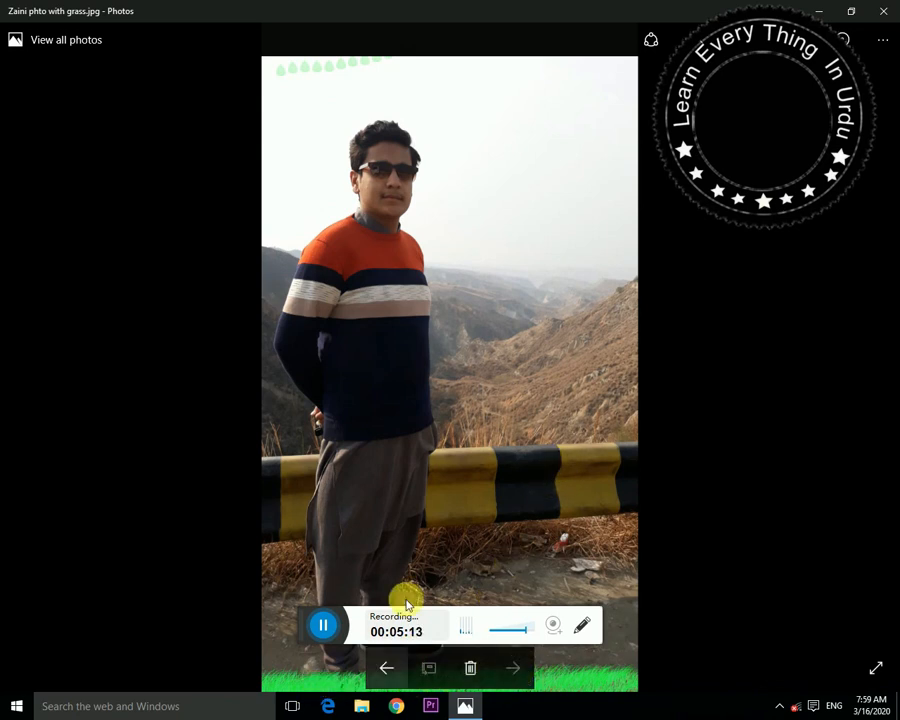
pyautogui.click(883, 11)
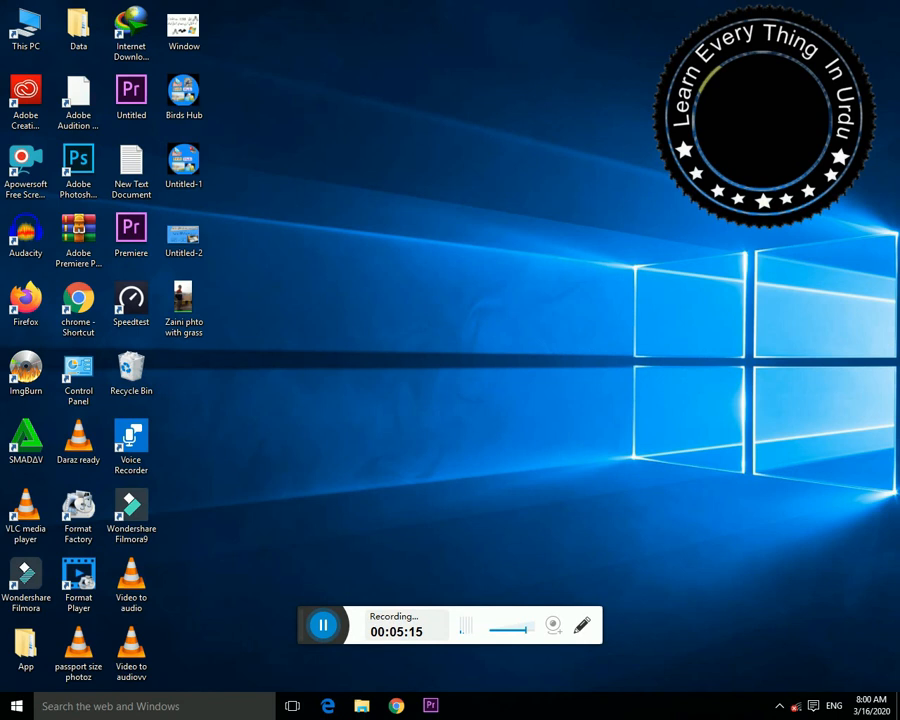